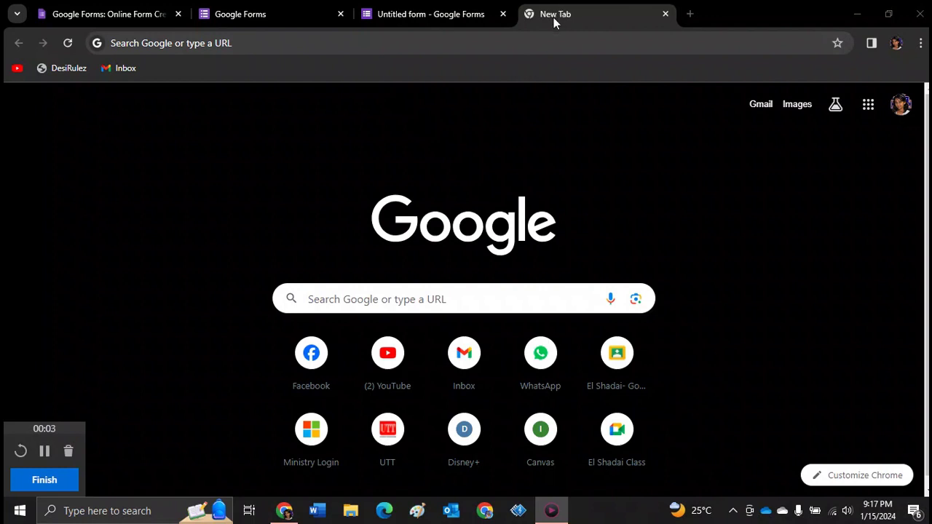
# - Open Google Forms through a web search for "google forms" and create a blank form
pyautogui.click(521, 48)
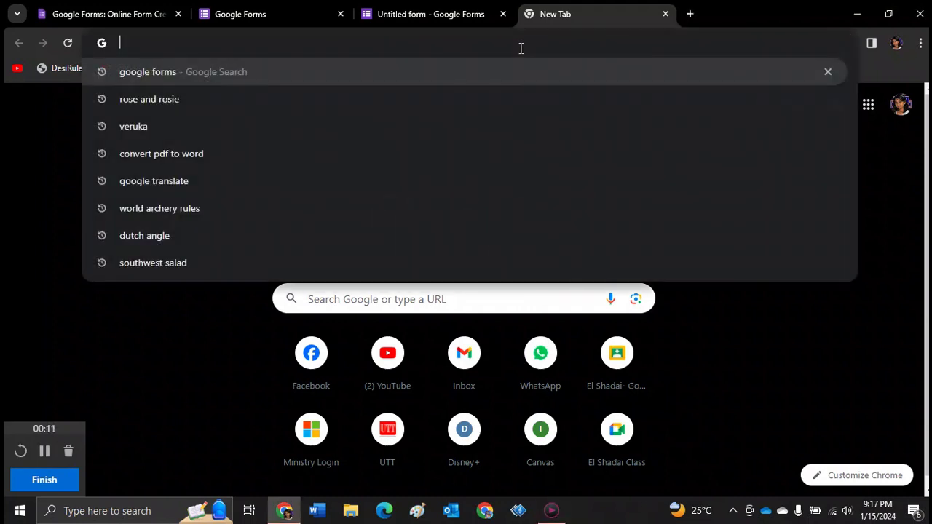
pyautogui.write('google forms')
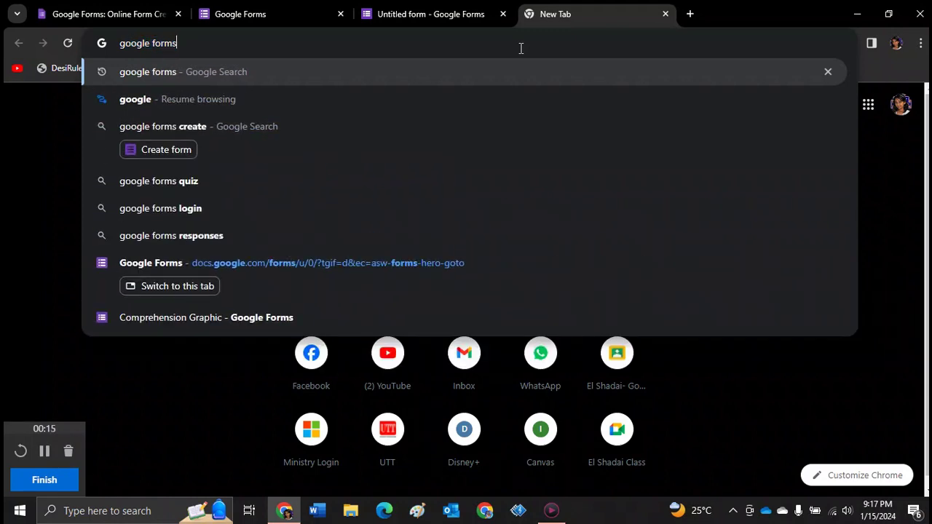
pyautogui.press('Return')
pyautogui.click(270, 234)
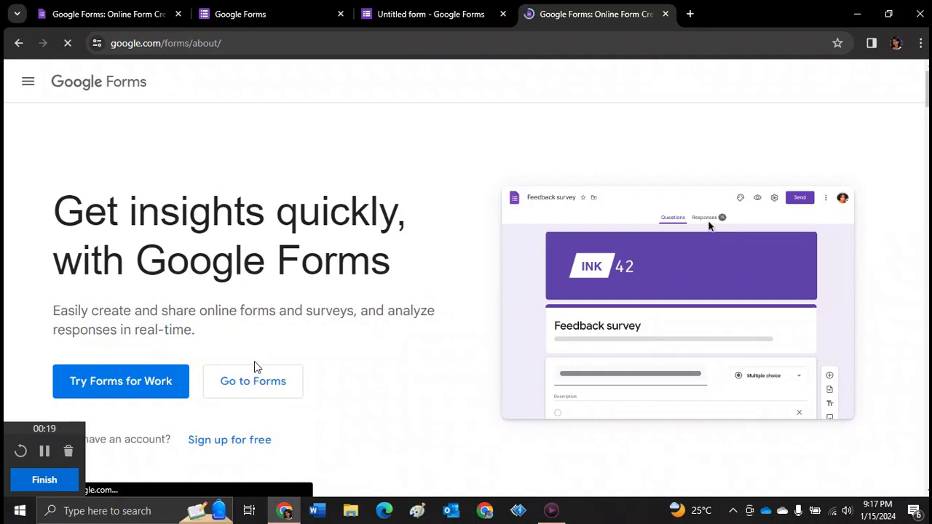
pyautogui.click(264, 380)
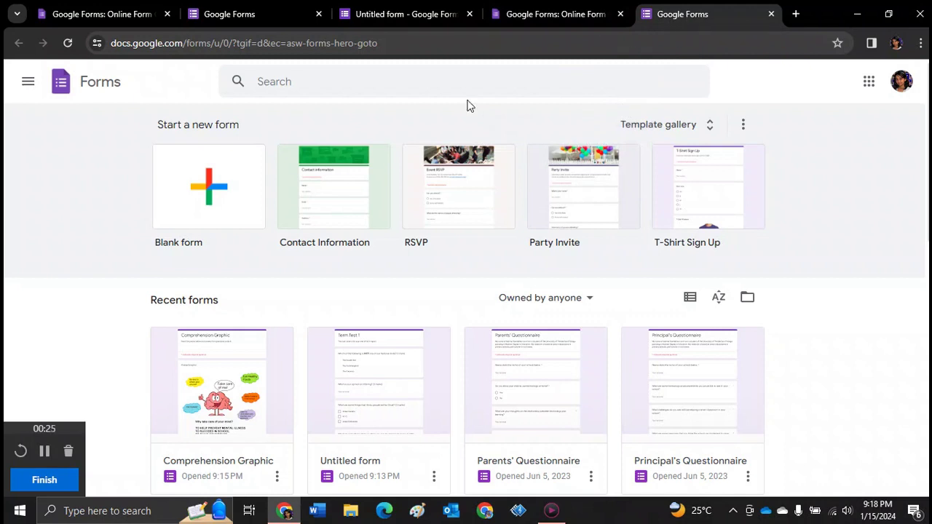
pyautogui.click(180, 220)
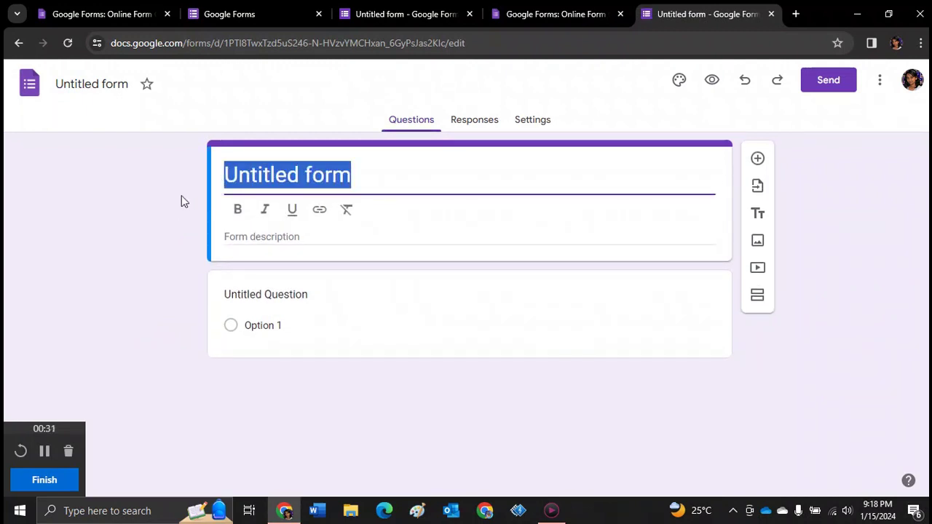
# - Replace the form's default title with "Social Studies Term Test"
pyautogui.press('BackSpace')
pyautogui.hotkey('ctrl', 'z')
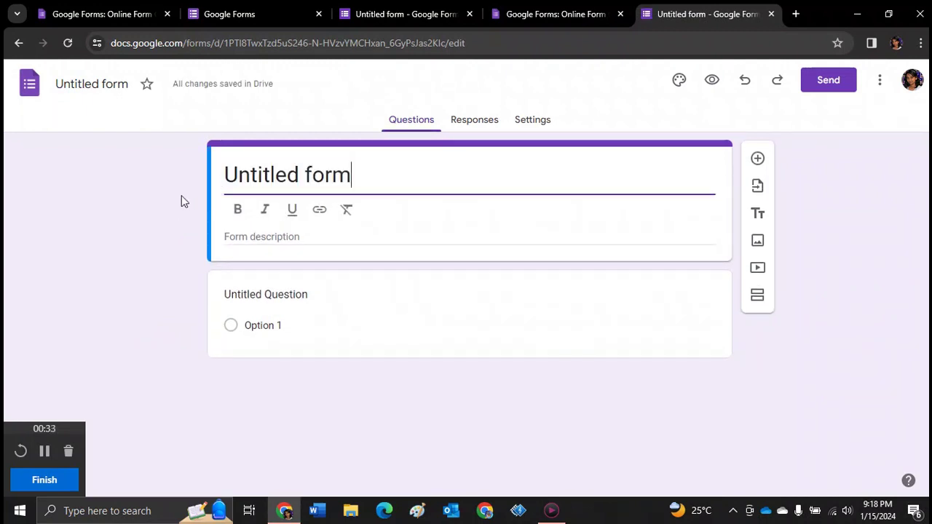
pyautogui.write('S')
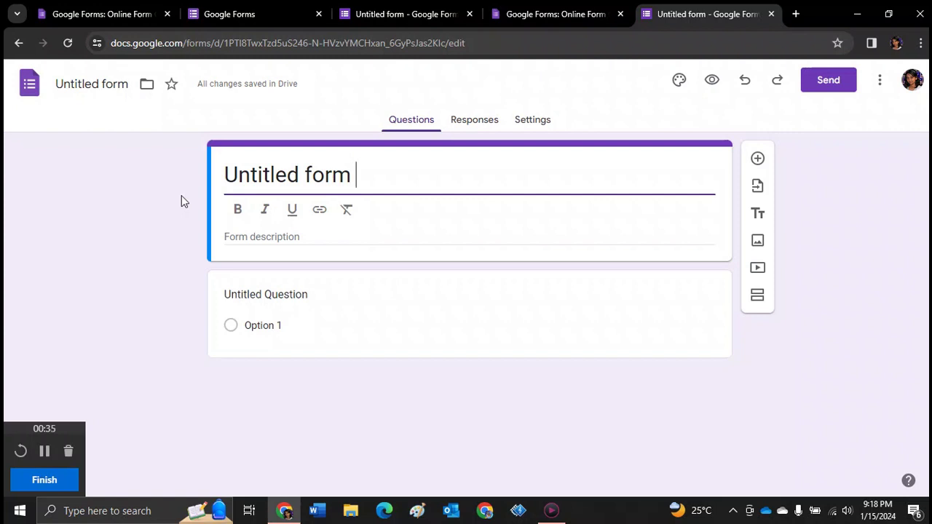
pyautogui.write('ocial S')
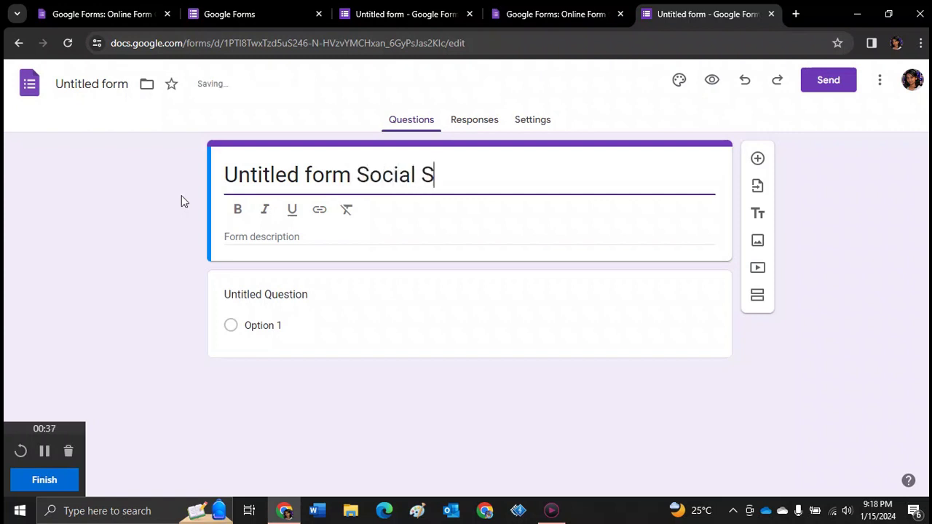
pyautogui.write('tudies T')
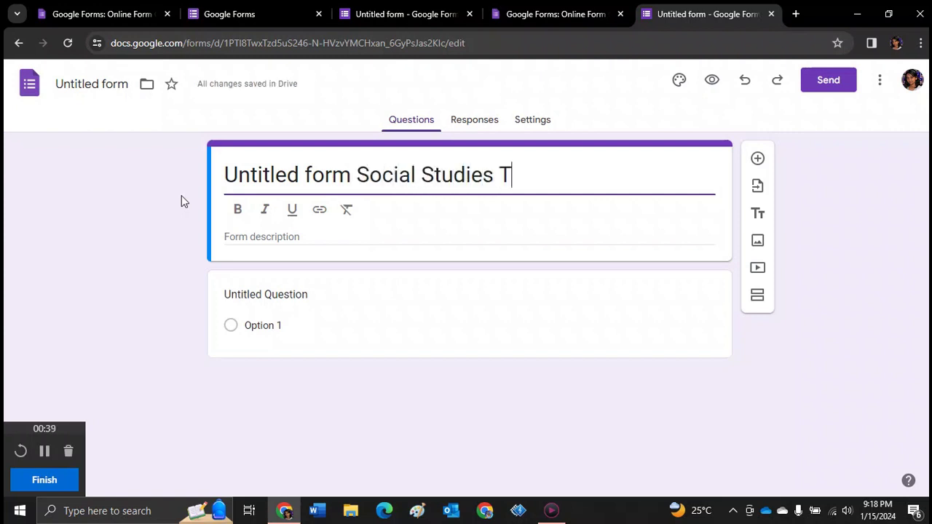
pyautogui.write('erm Test')
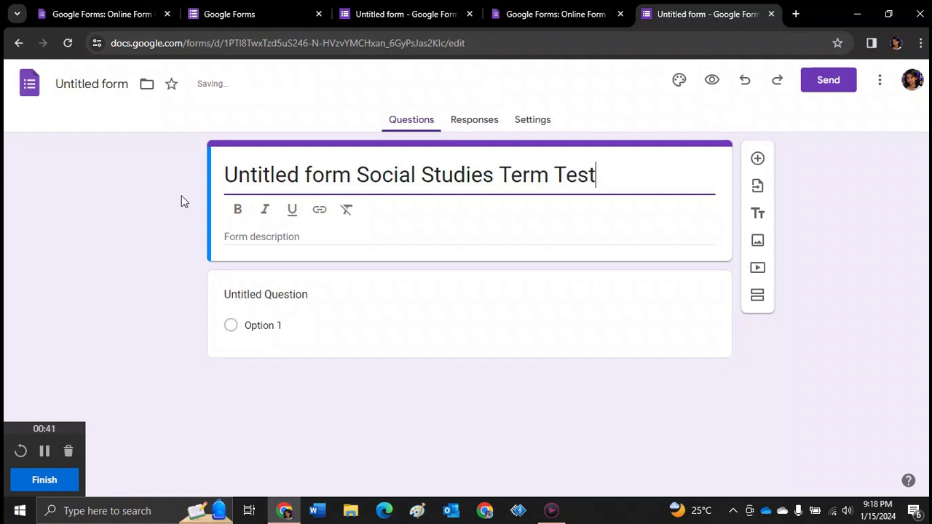
pyautogui.moveTo(357, 179); pyautogui.dragTo(19, 175)
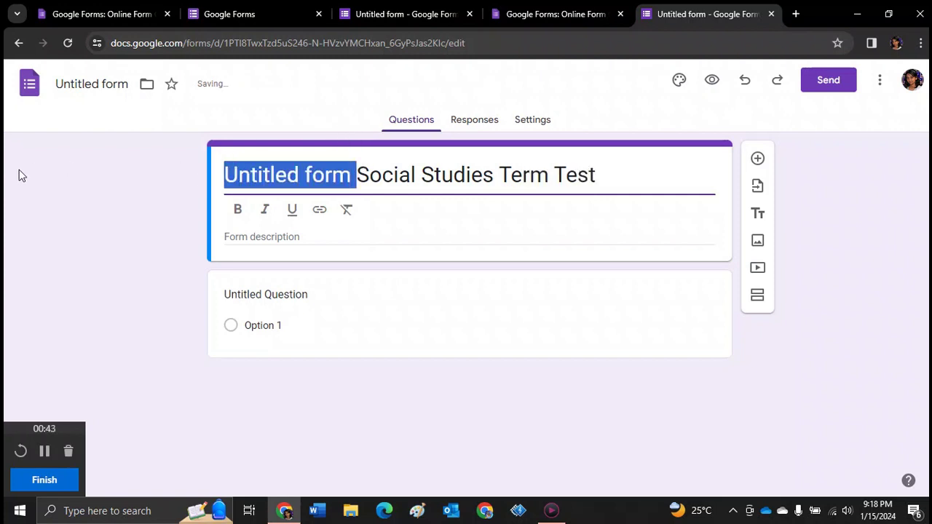
pyautogui.press('BackSpace')
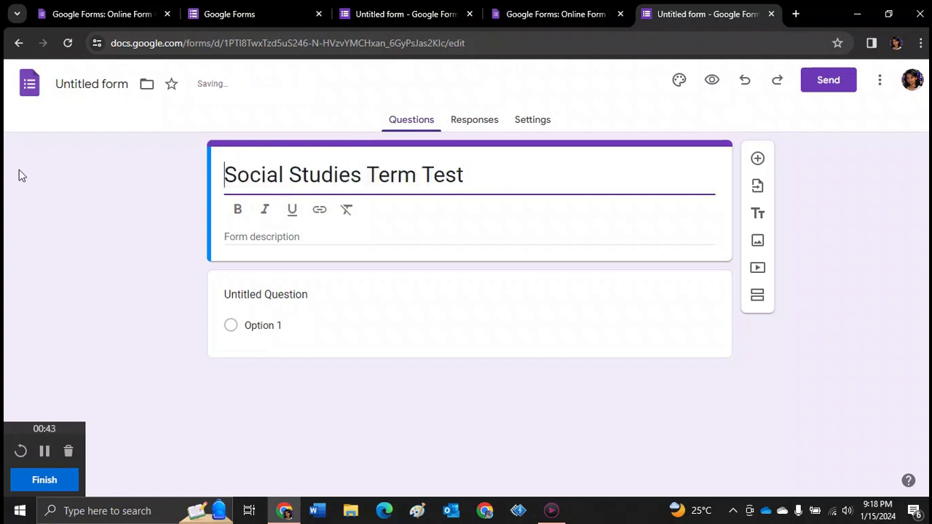
# - Enter the form description "This test will go towards your end of term marks."
pyautogui.click(268, 234)
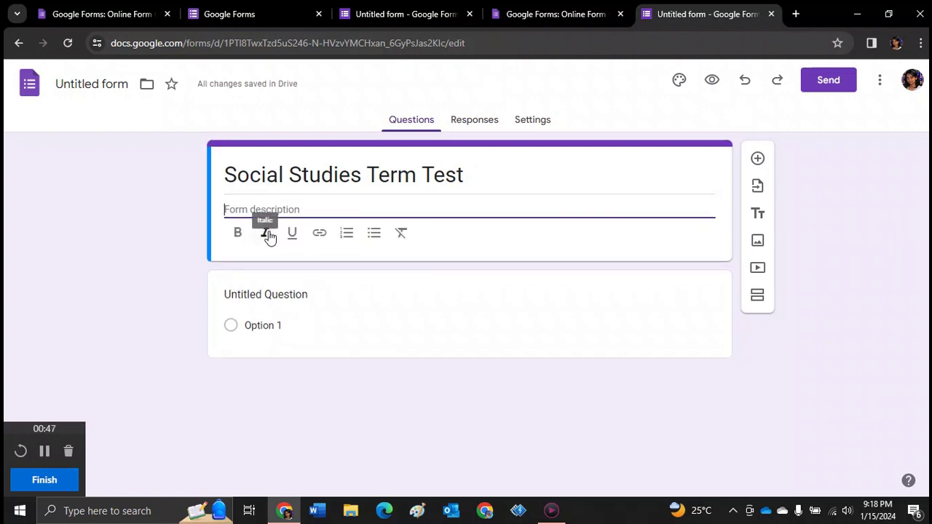
pyautogui.write('This tes')
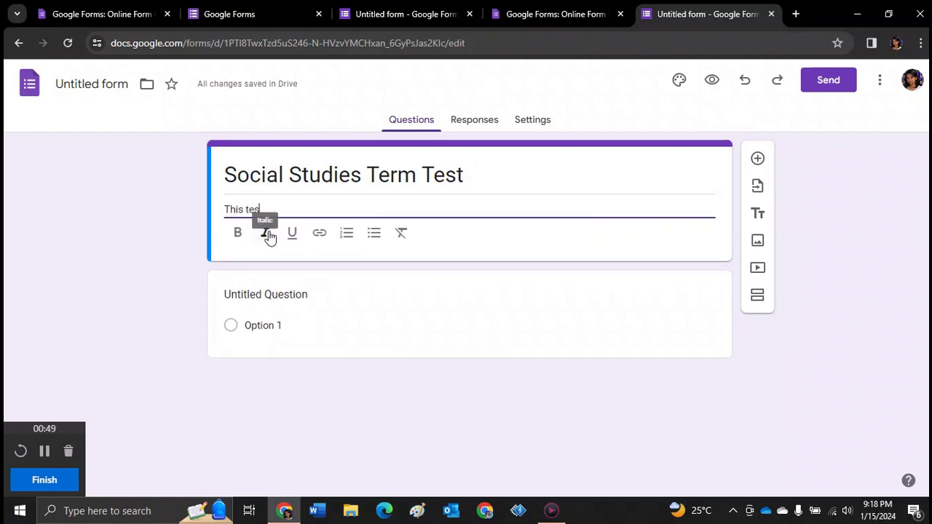
pyautogui.write('t will g')
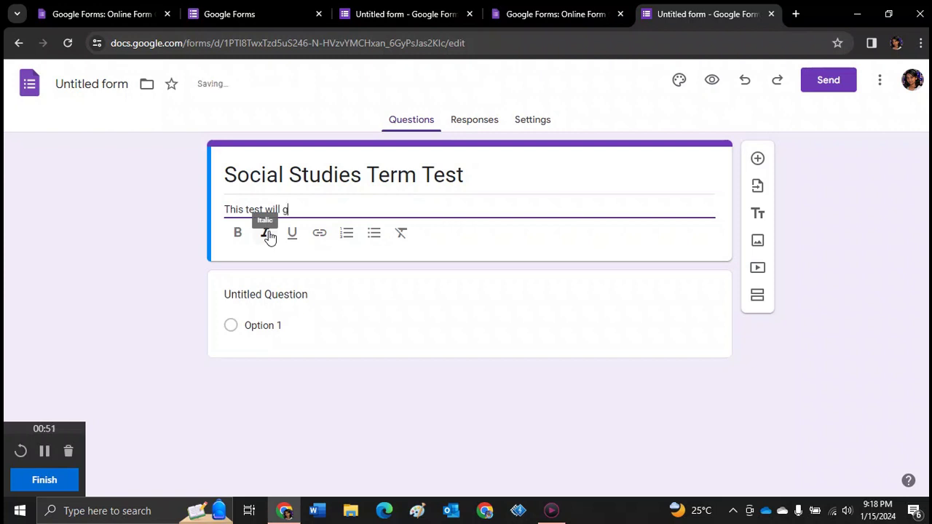
pyautogui.write('o towards your end of term marks.')
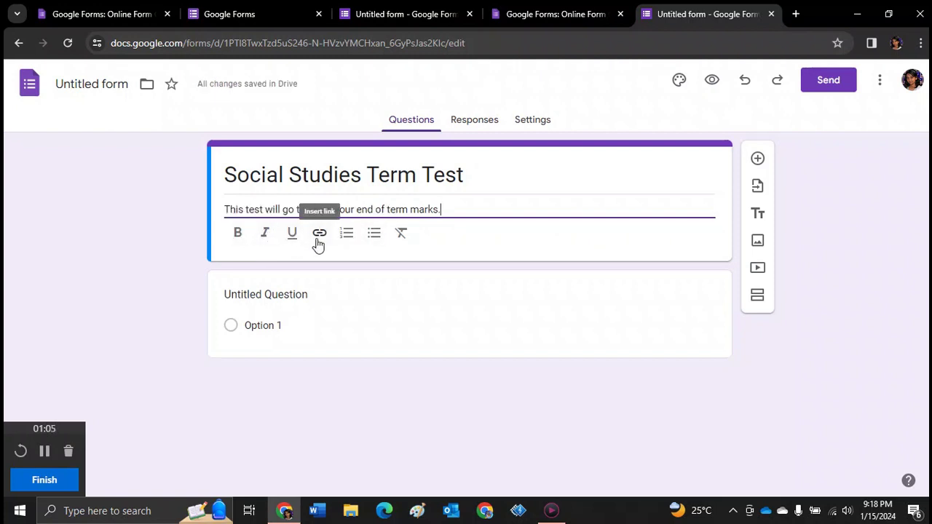
# - Replace the untitled first question's text with "Type your name here."
pyautogui.click(290, 298)
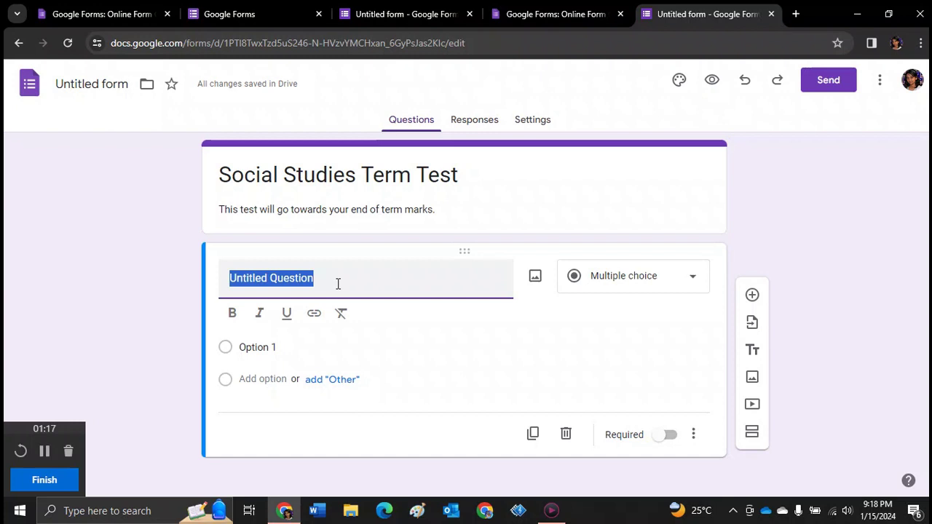
pyautogui.write('Write')
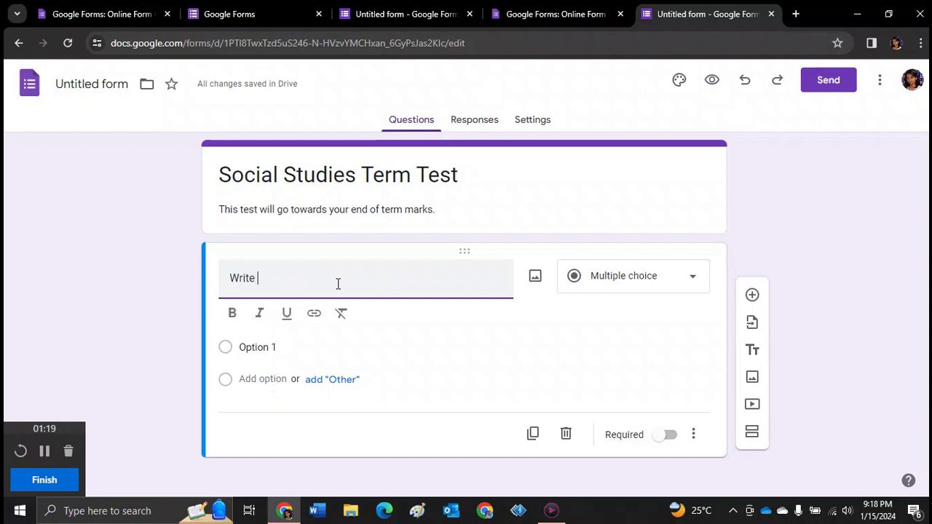
pyautogui.press('BackSpace')
pyautogui.press('BackSpace')
pyautogui.press('BackSpace')
pyautogui.press('BackSpace')
pyautogui.press('BackSpace')
pyautogui.press('BackSpace')
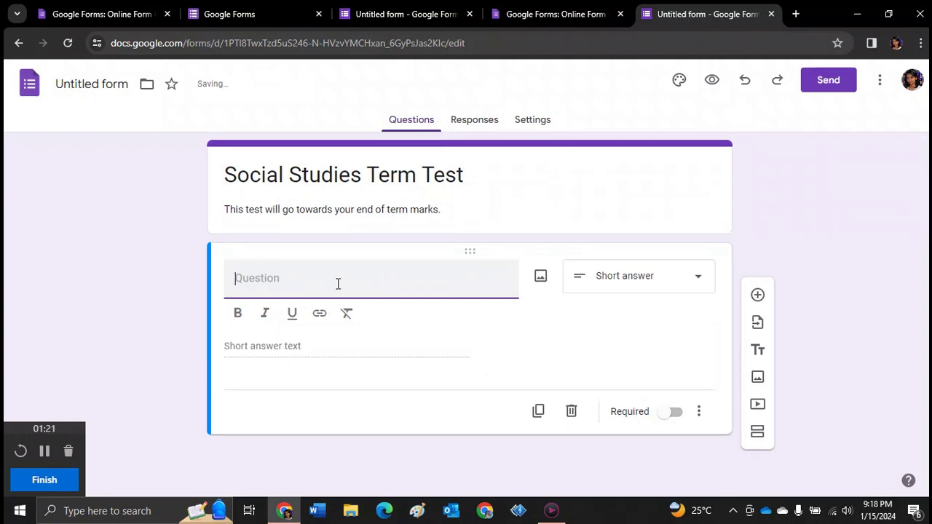
pyautogui.write('Type your name here')
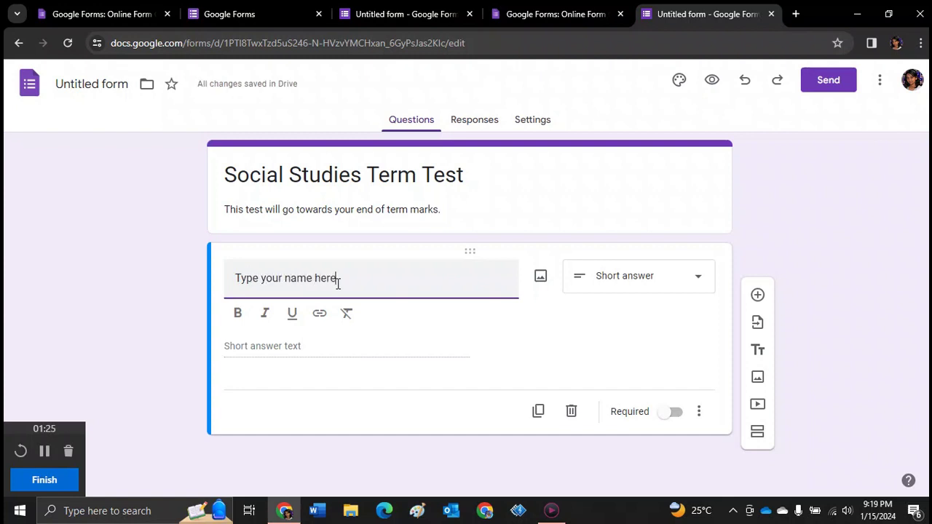
pyautogui.write('.')
pyautogui.click(290, 349)
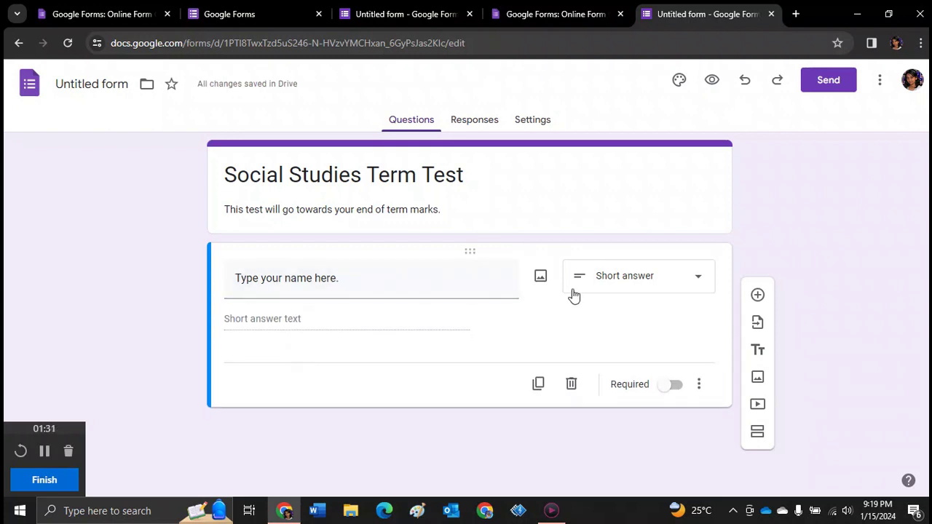
# - Review the available answer types for the name question, keep Short answer, and make the question required
pyautogui.click(609, 285)
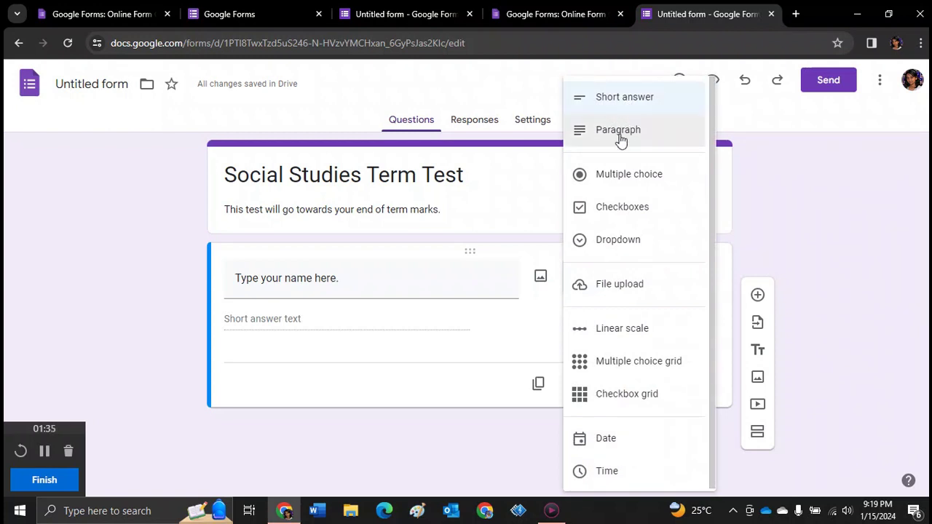
pyautogui.click(486, 349)
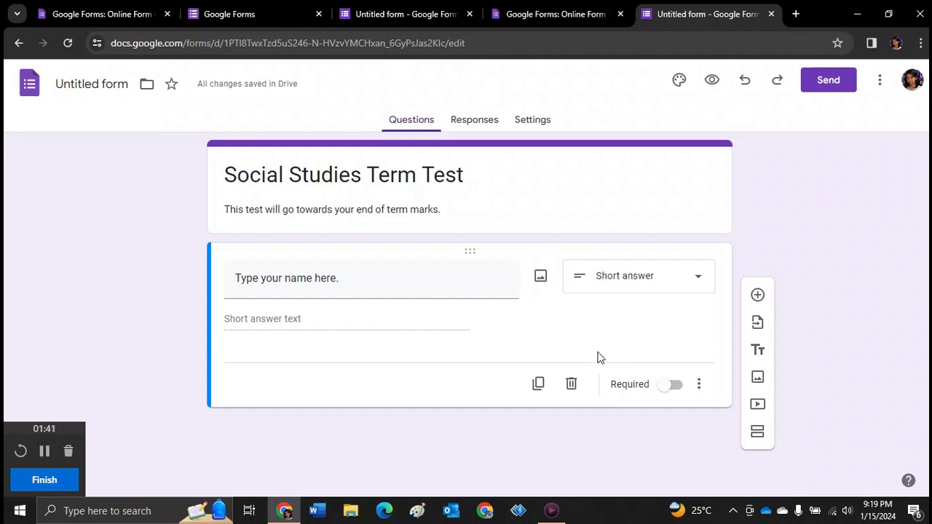
pyautogui.click(676, 389)
# - Duplicate the name question and change the copy's text to "Select which of the following is NOT one of our National Birds."
pyautogui.click(538, 384)
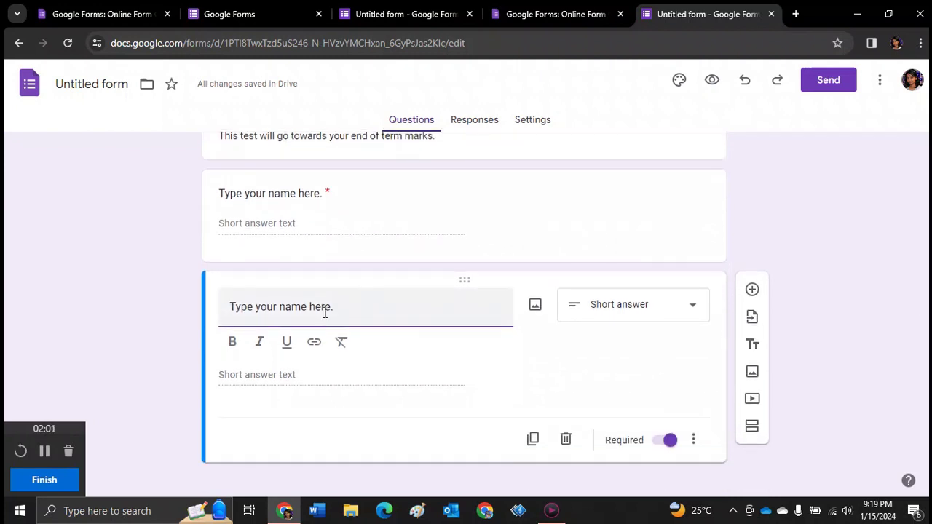
pyautogui.moveTo(345, 310); pyautogui.dragTo(208, 324)
pyautogui.press('BackSpace')
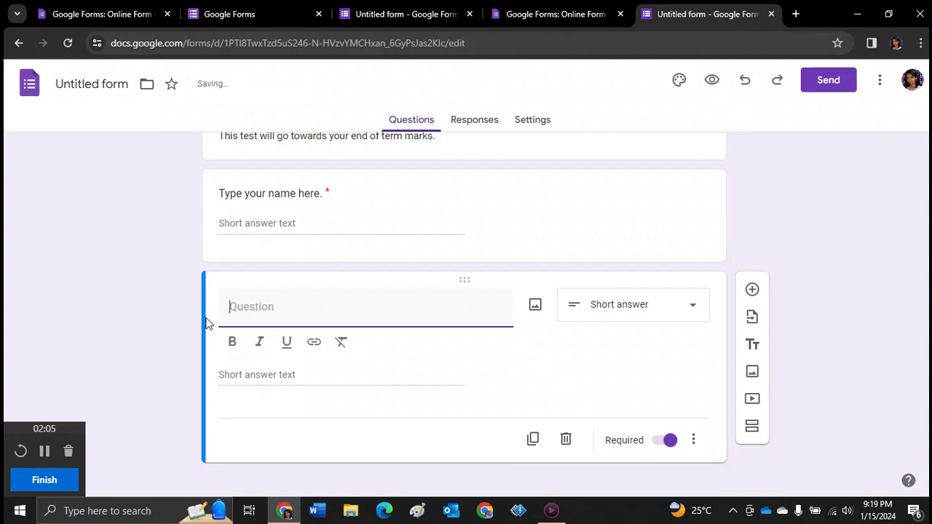
pyautogui.write('S')
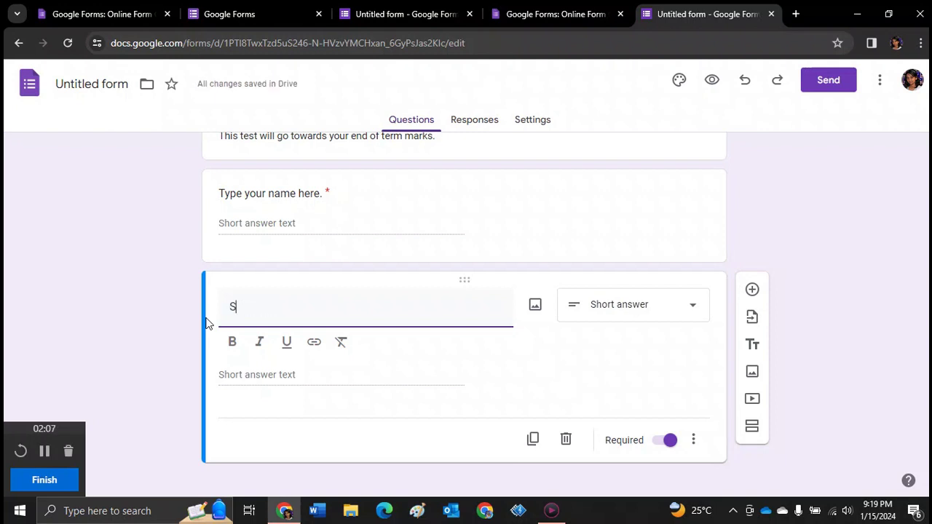
pyautogui.write('elect whoc')
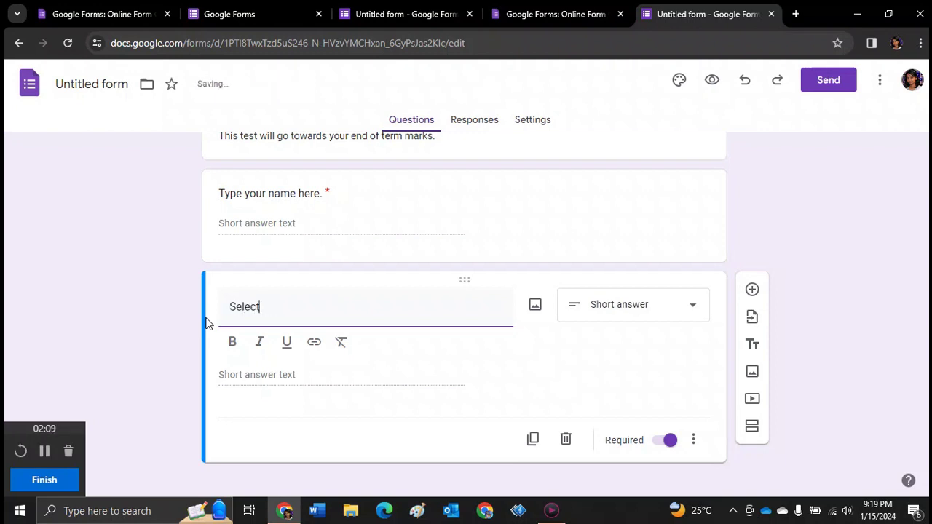
pyautogui.press('BackSpace')
pyautogui.press('BackSpace')
pyautogui.write('ich of the follo')
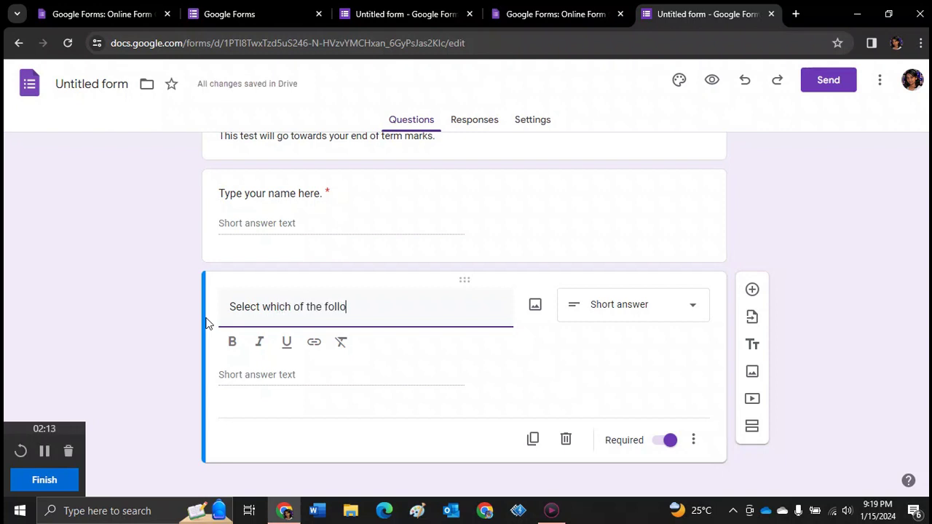
pyautogui.write('wing is')
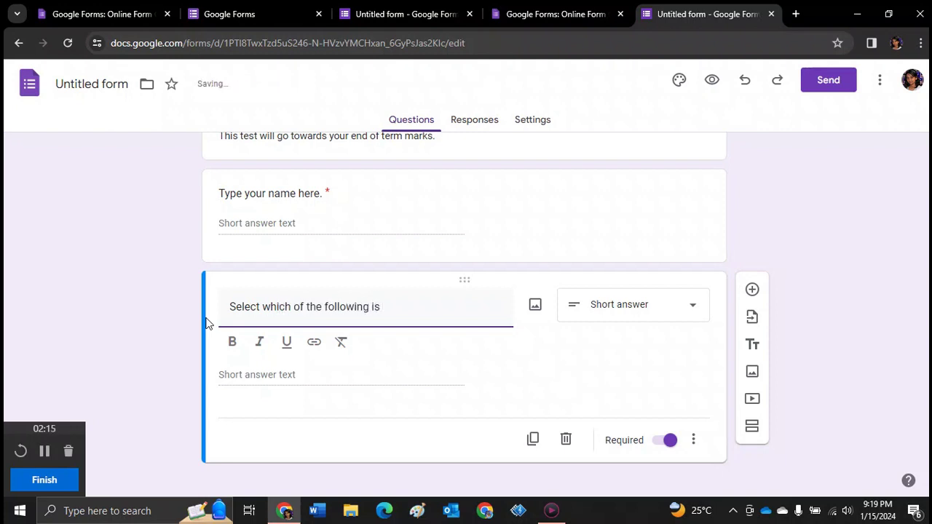
pyautogui.write(' NOT')
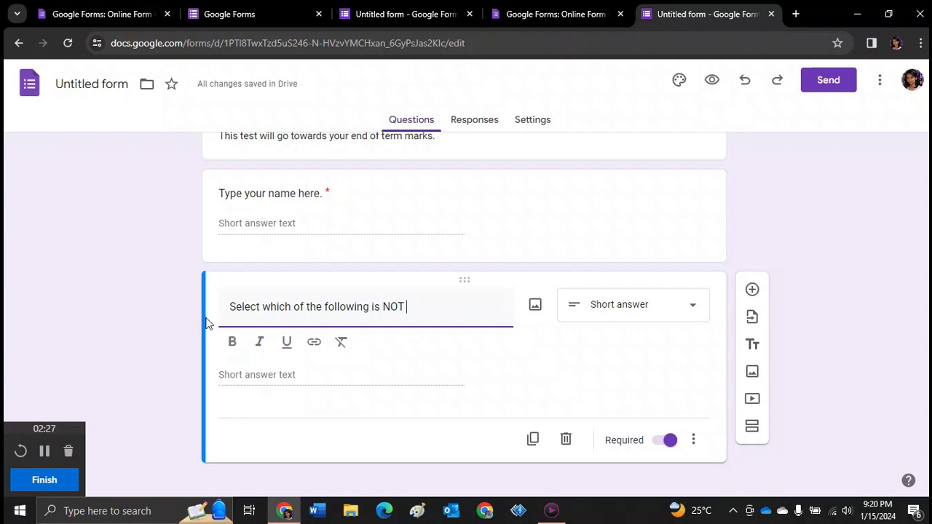
pyautogui.write('one of our National ')
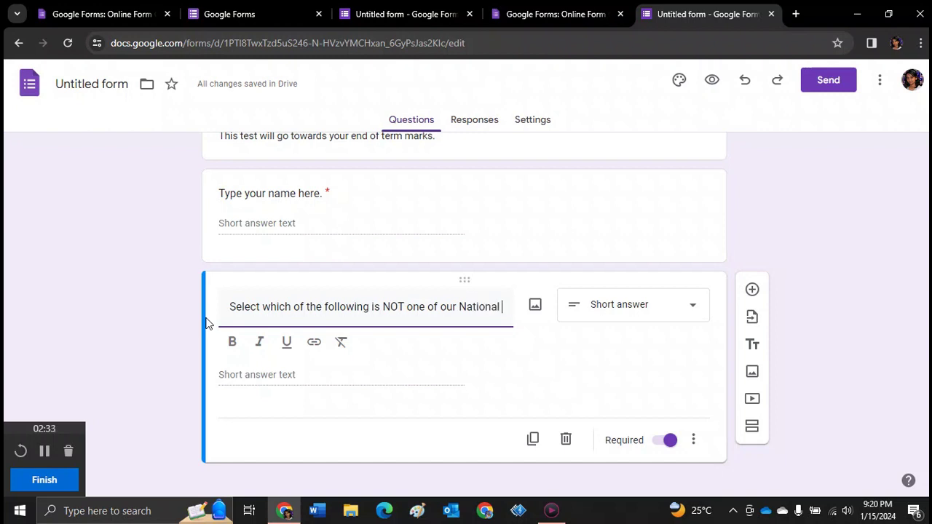
pyautogui.write('Birds.')
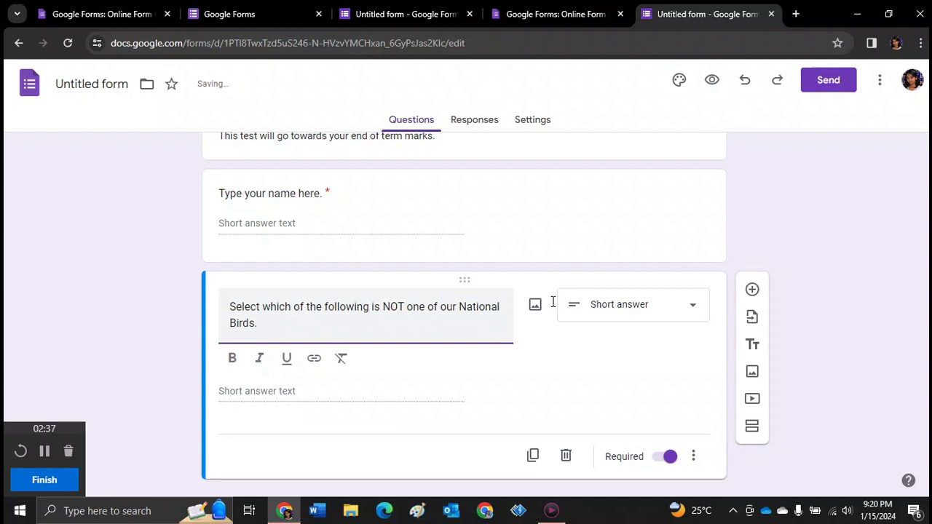
# - Change the national birds question to Multiple choice and set its first option to "Scarlet Ibis"
pyautogui.click(618, 305)
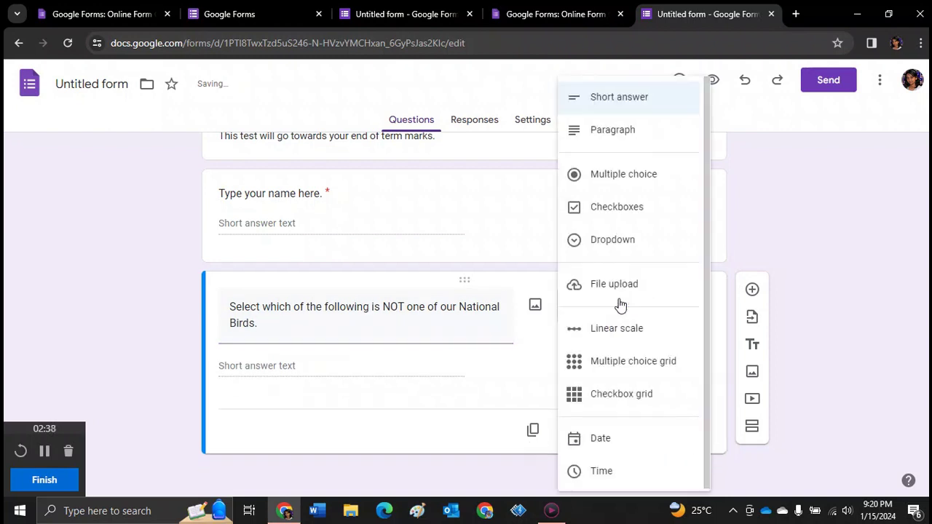
pyautogui.click(620, 183)
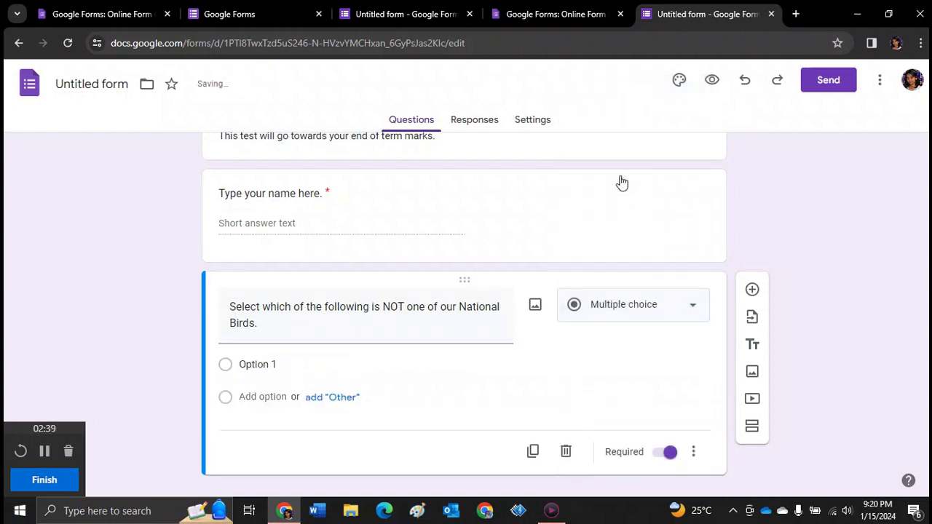
pyautogui.click(275, 364)
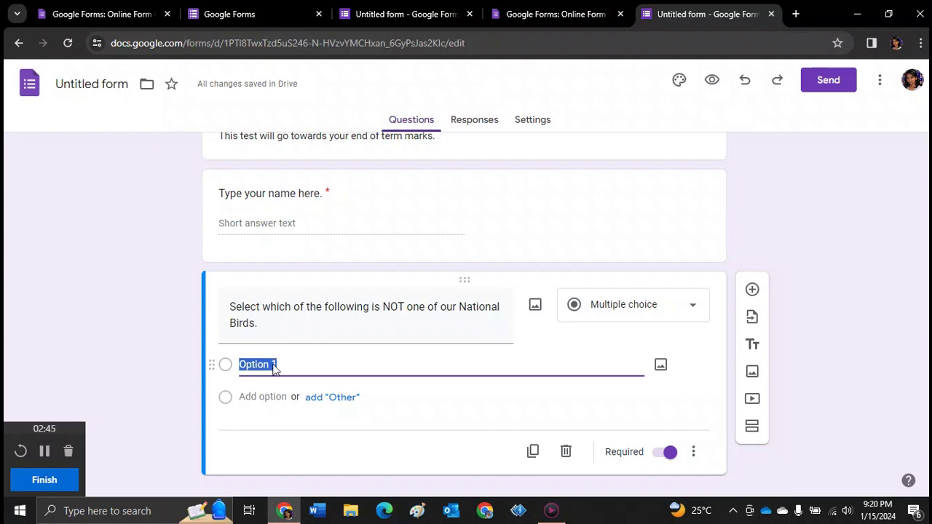
pyautogui.write('Scarlet Ib')
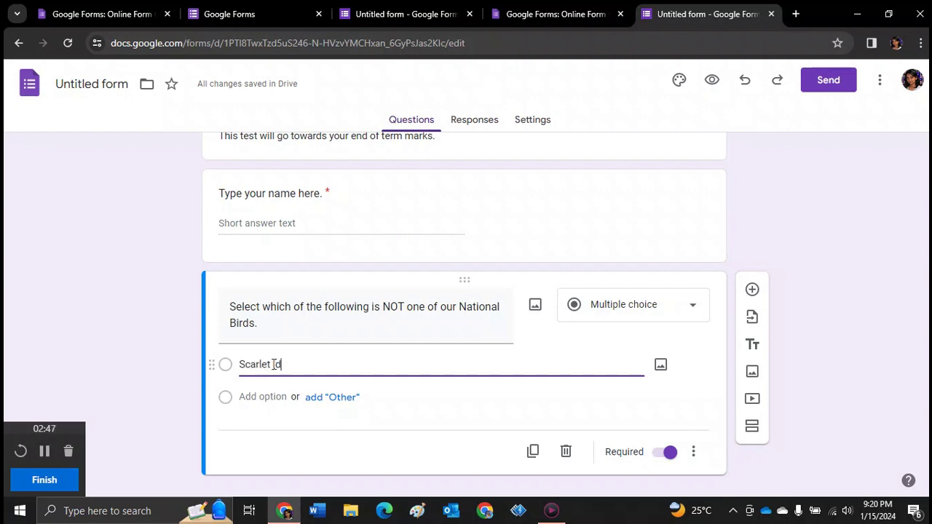
pyautogui.write('is')
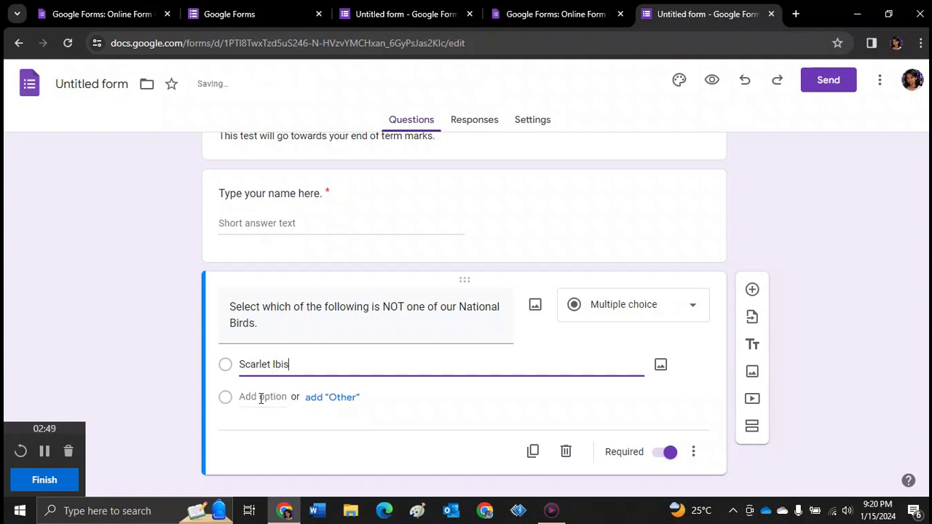
# - Add "Cocorico" and "Humming Bird" as the second and third options of the national birds question
pyautogui.click(260, 398)
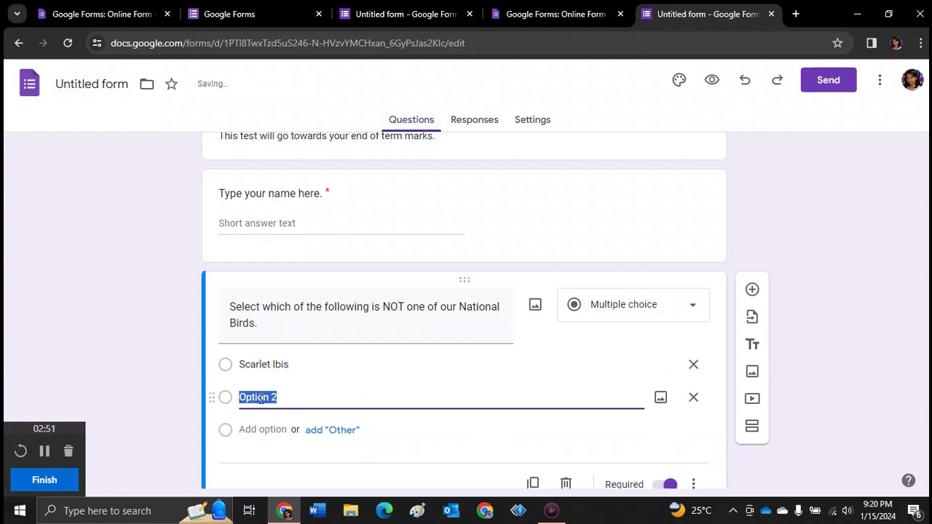
pyautogui.write('C')
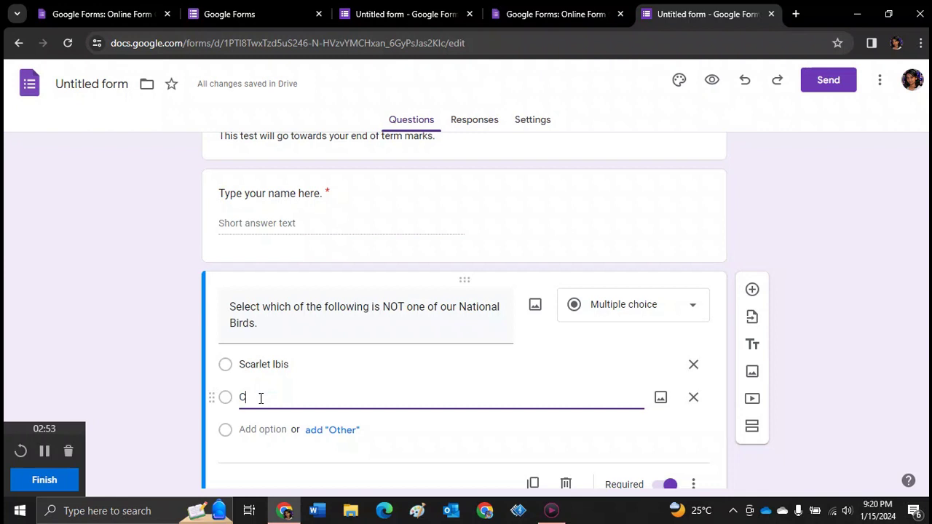
pyautogui.write('ocorico')
pyautogui.click(268, 430)
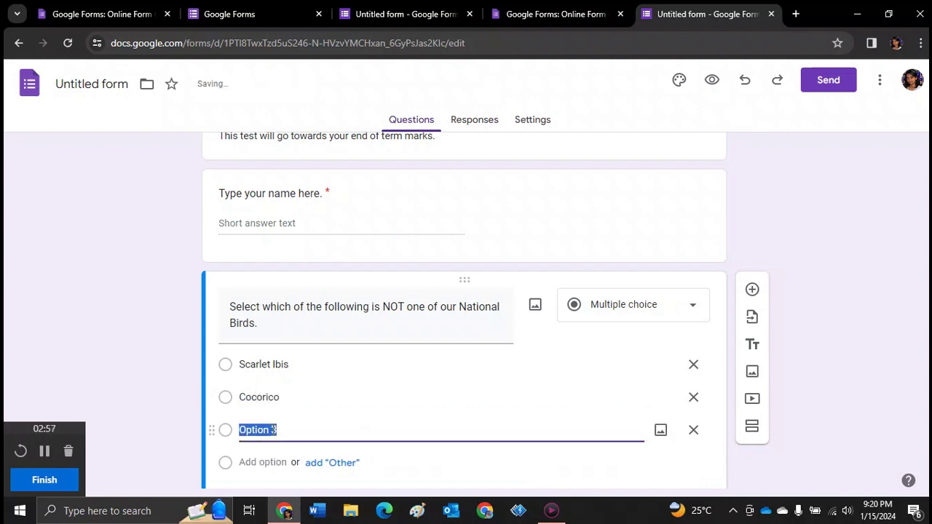
pyautogui.write('Humm')
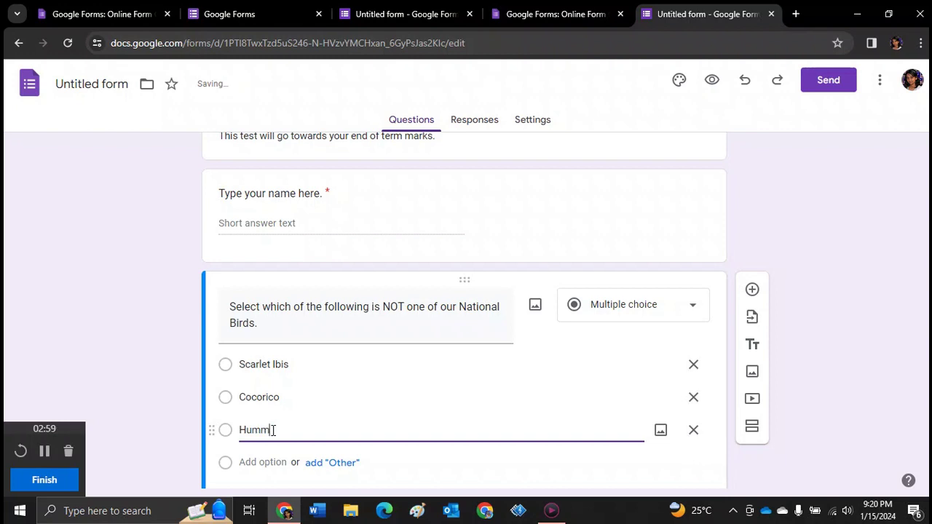
pyautogui.write('ingb')
pyautogui.write(' Bird')
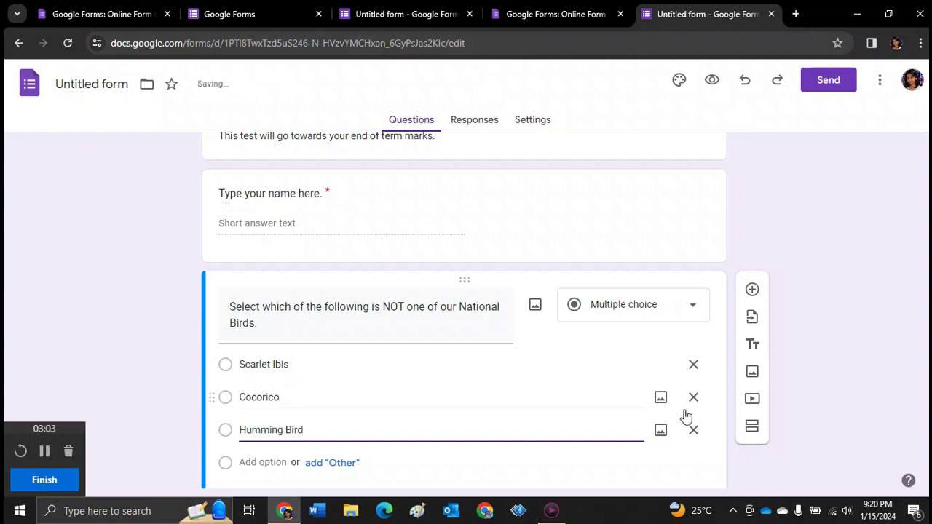
# - Duplicate the national birds question and replace the copy's text with "Which of the following persons was a past Prime Minister of Trinidad and Tobago?"
pyautogui.scroll(-1, 926, 320)
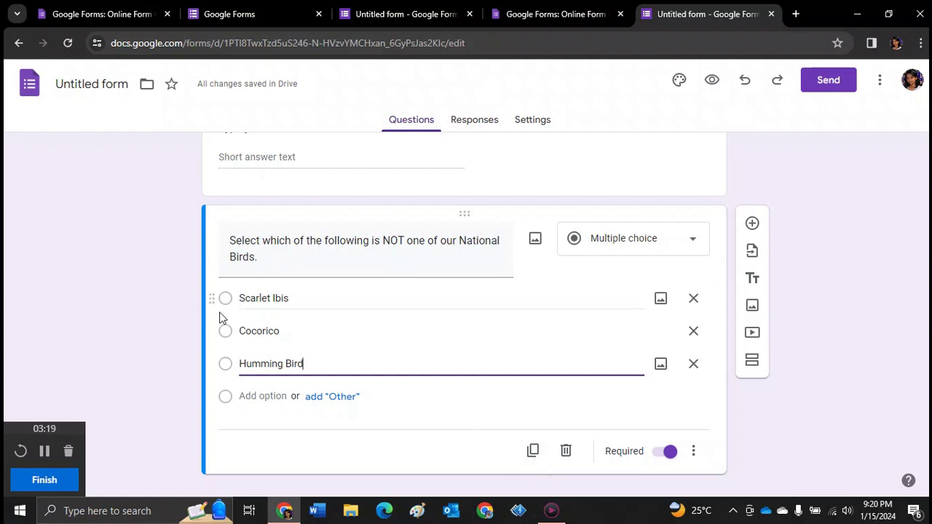
pyautogui.click(535, 451)
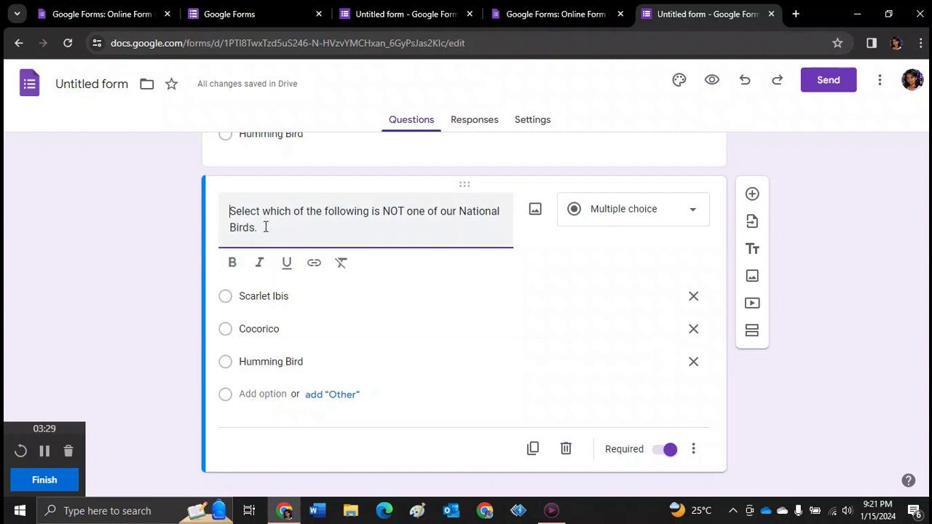
pyautogui.moveTo(265, 227); pyautogui.dragTo(225, 208)
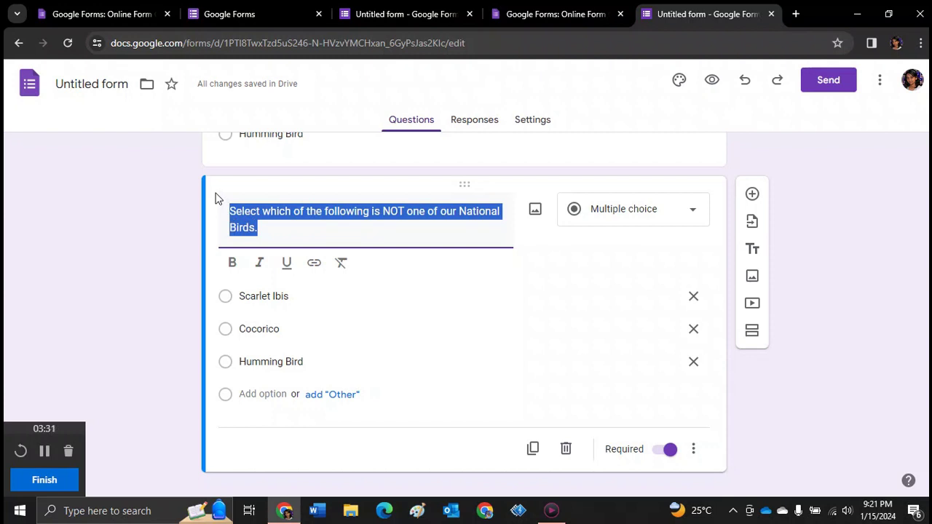
pyautogui.press('BackSpace')
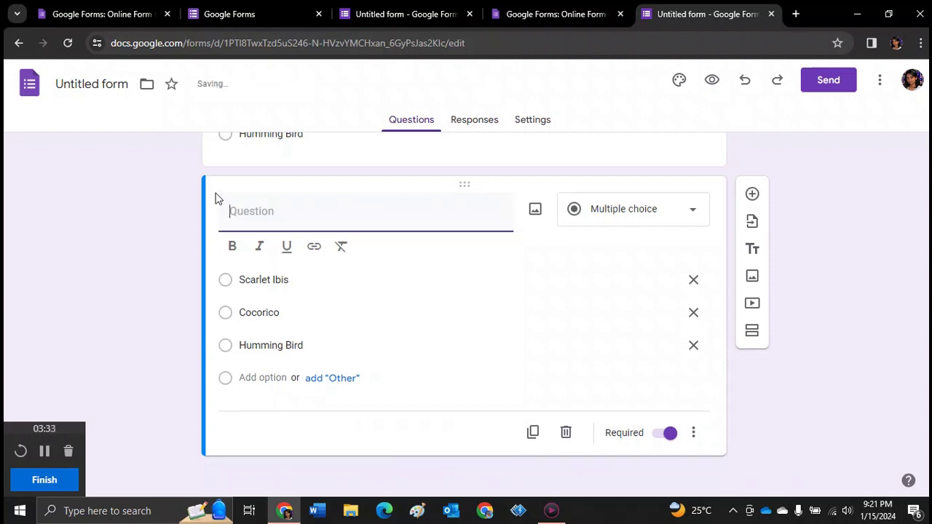
pyautogui.write('Whic')
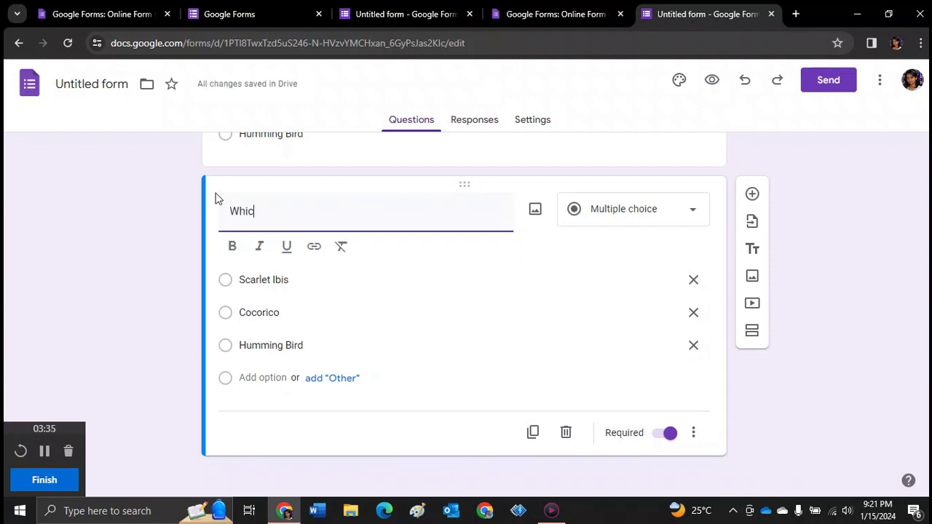
pyautogui.write('h of the following pe')
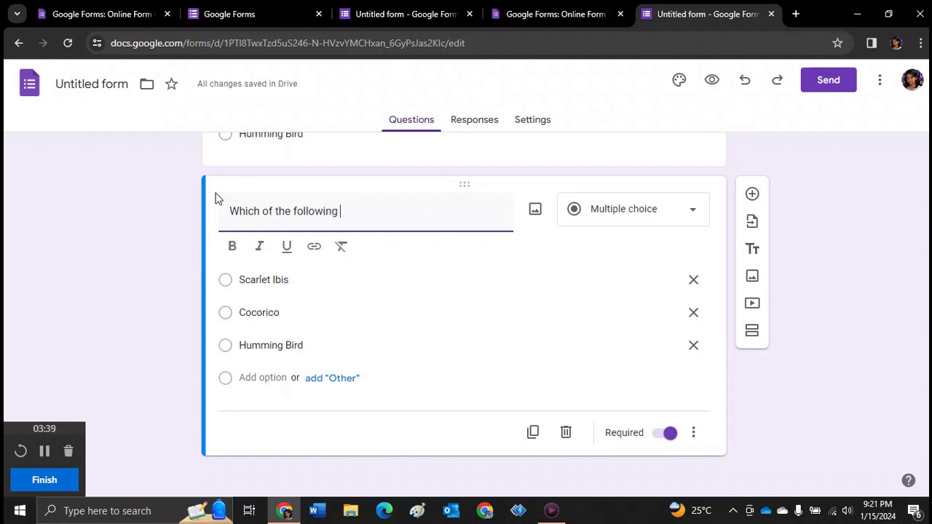
pyautogui.write('rsos')
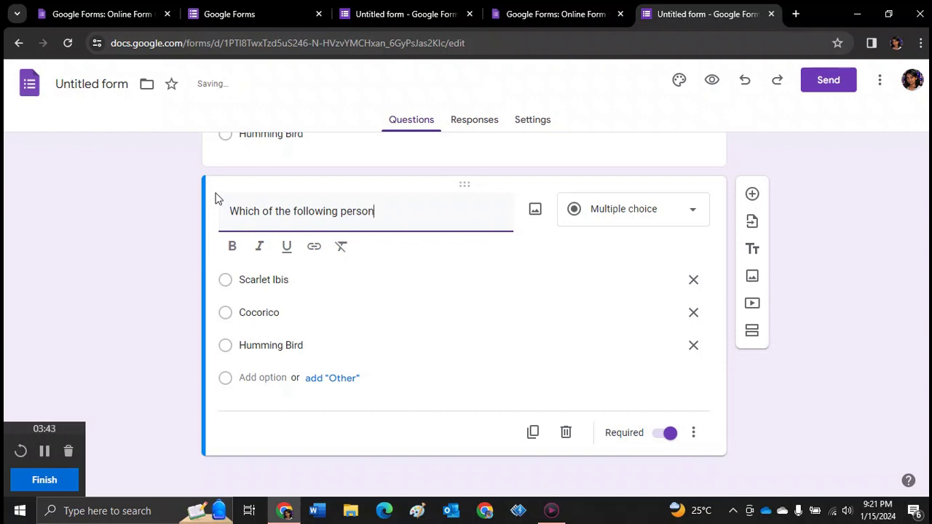
pyautogui.write('s was a P')
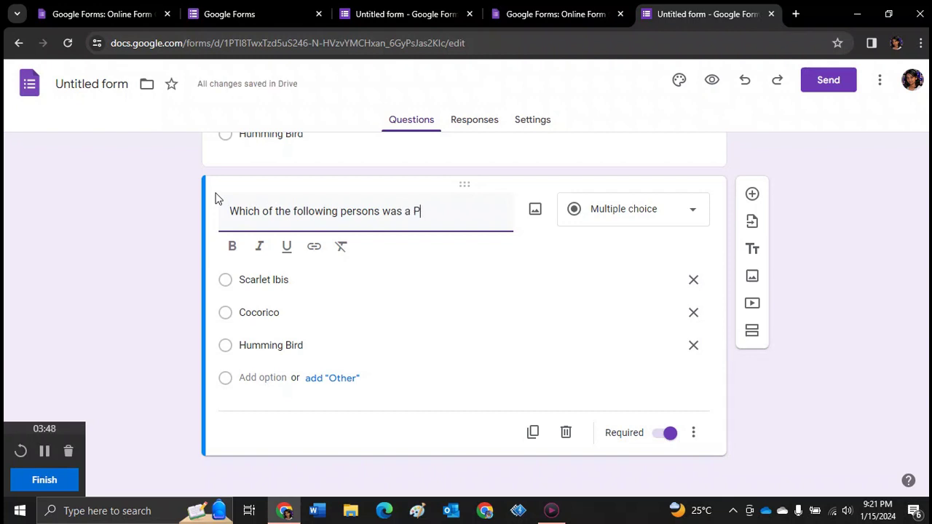
pyautogui.press('BackSpace')
pyautogui.write('pa')
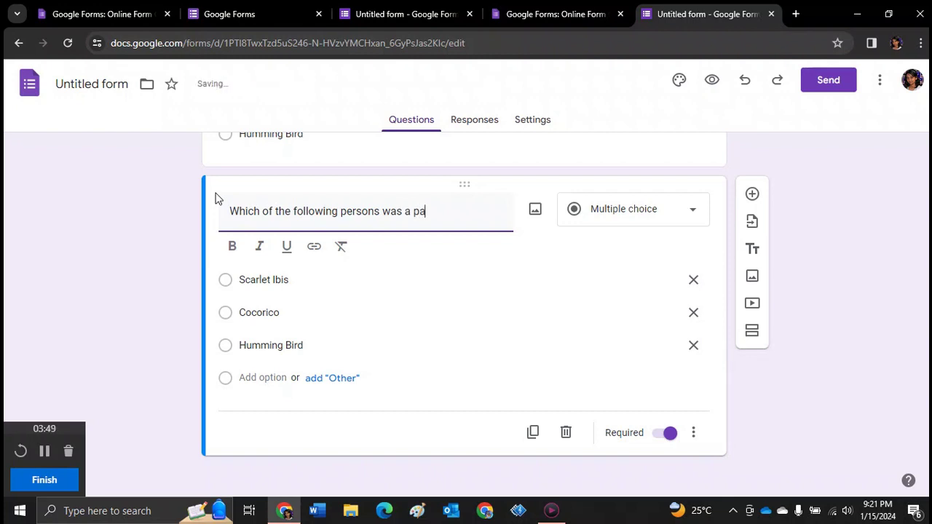
pyautogui.write('st Prim')
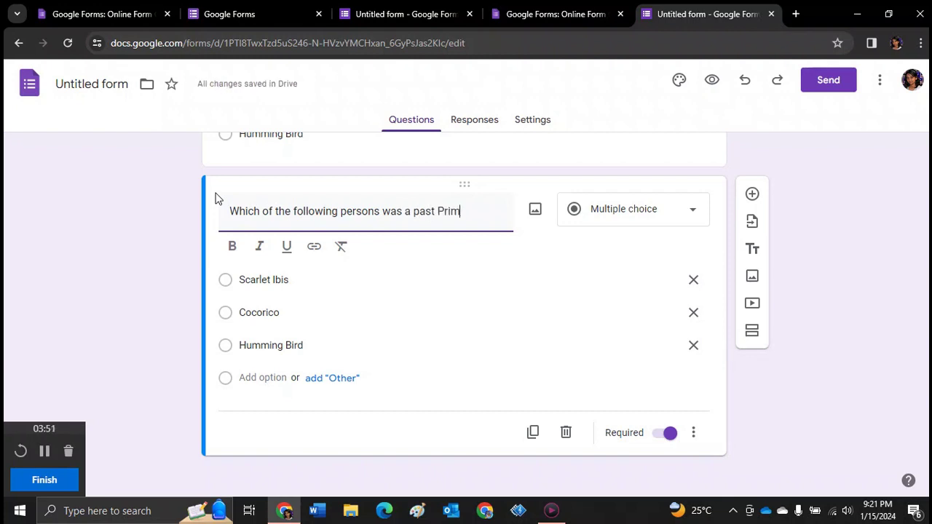
pyautogui.write('e Minister o')
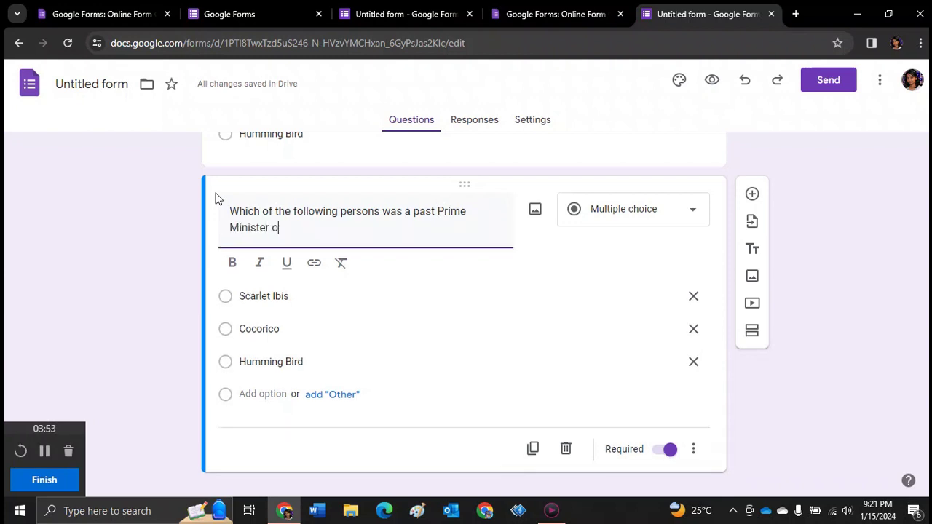
pyautogui.write('f Trinidad and Tobago?')
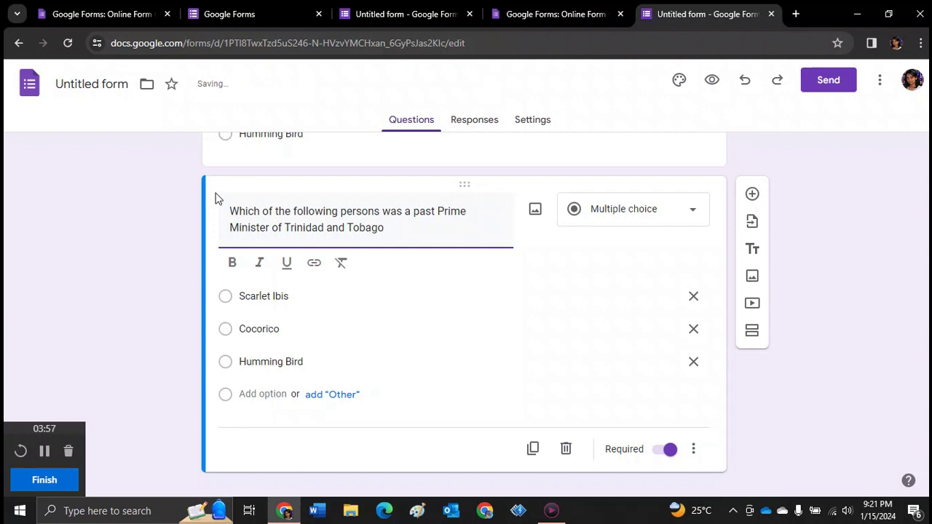
# - Change the Prime Minister question to Checkboxes and replace its first option with "Dr. Keith Rowley"
pyautogui.click(609, 214)
pyautogui.click(610, 212)
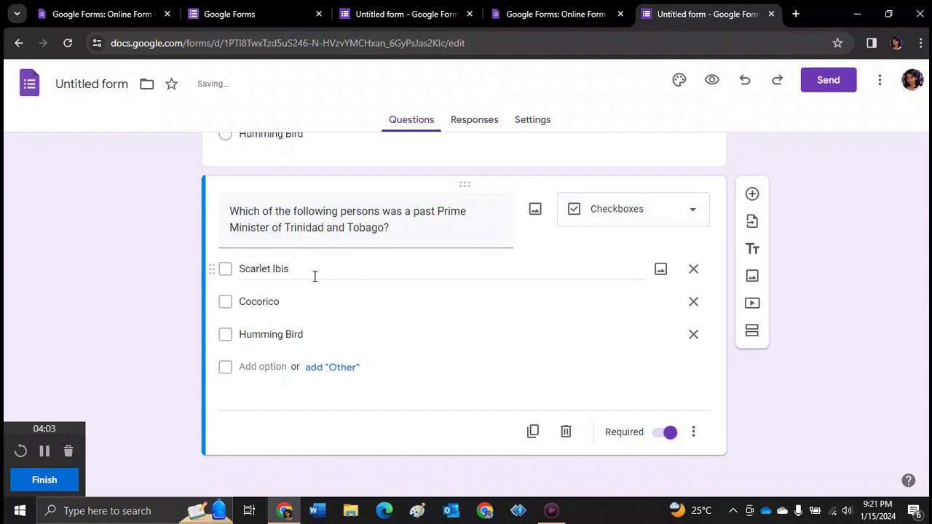
pyautogui.moveTo(306, 272); pyautogui.dragTo(195, 285)
pyautogui.press('BackSpace')
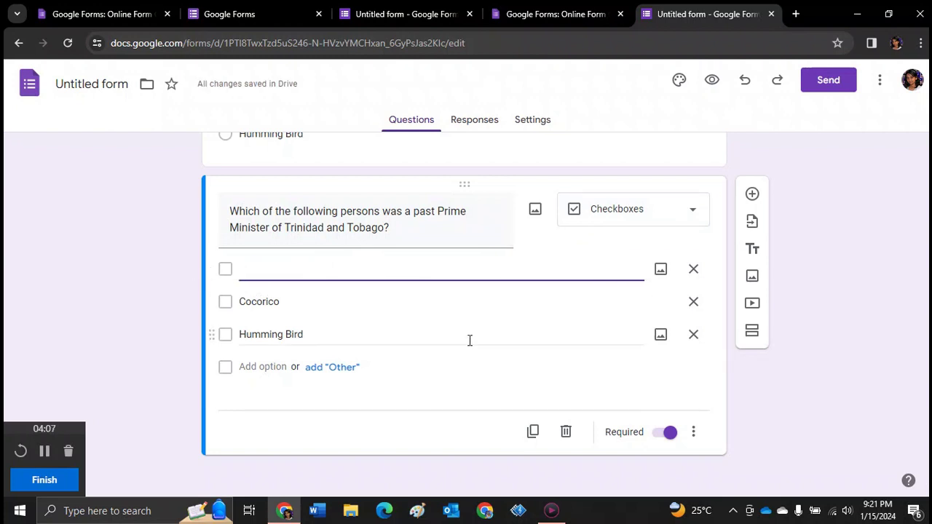
pyautogui.write('M')
pyautogui.press('BackSpace')
pyautogui.write('Dr. ')
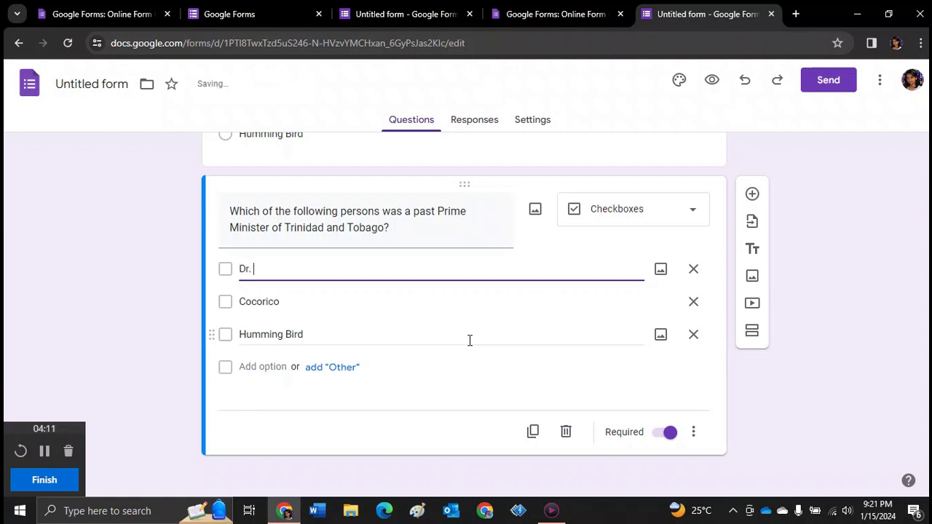
pyautogui.write('Keith Rowley')
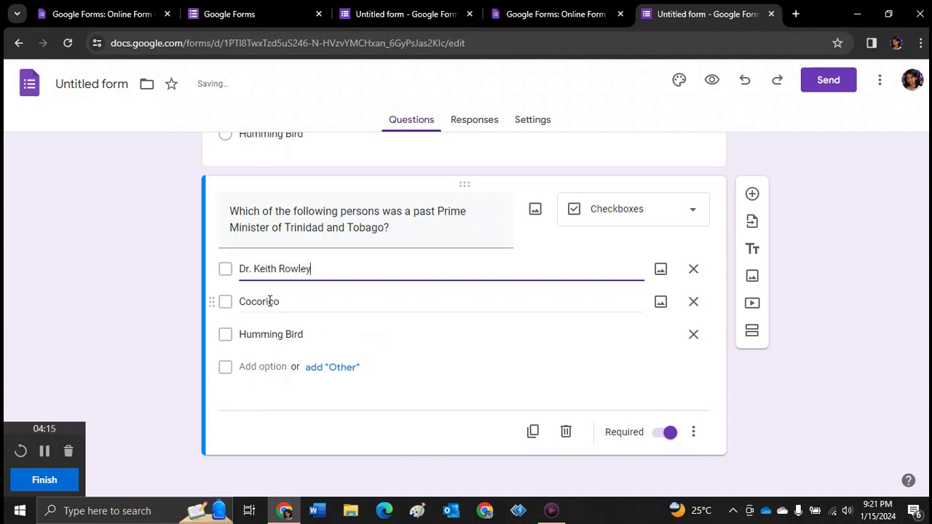
# - Replace the "Cocorico" option with "Ms. Paula Mae-Weekes" and the "Humming Bird" option with "Mr. Basdeo Pandey"
pyautogui.click(277, 302)
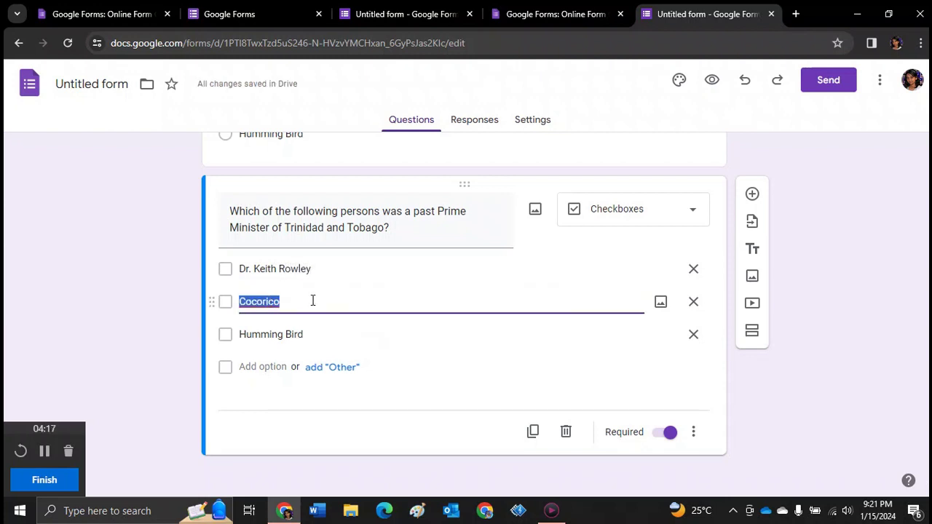
pyautogui.write('Ms.')
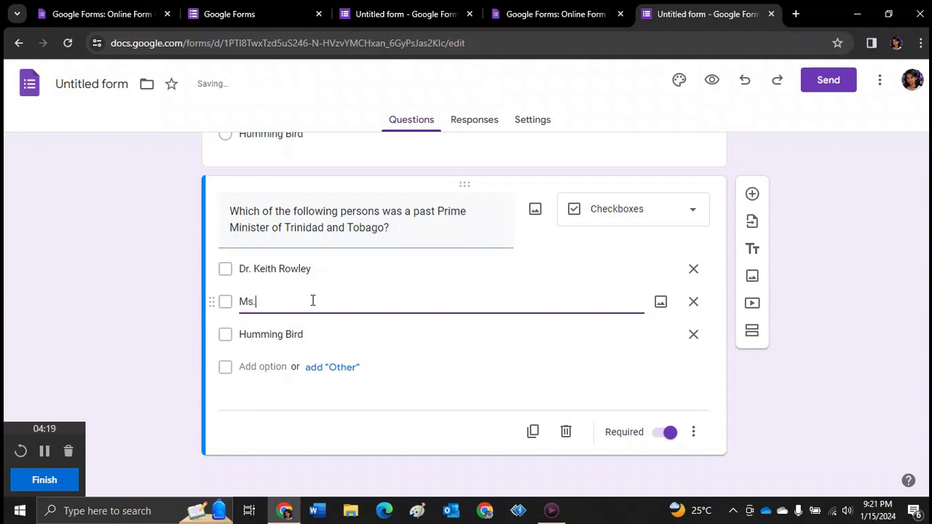
pyautogui.write(' Paula Mae-Weekes')
pyautogui.click(301, 334)
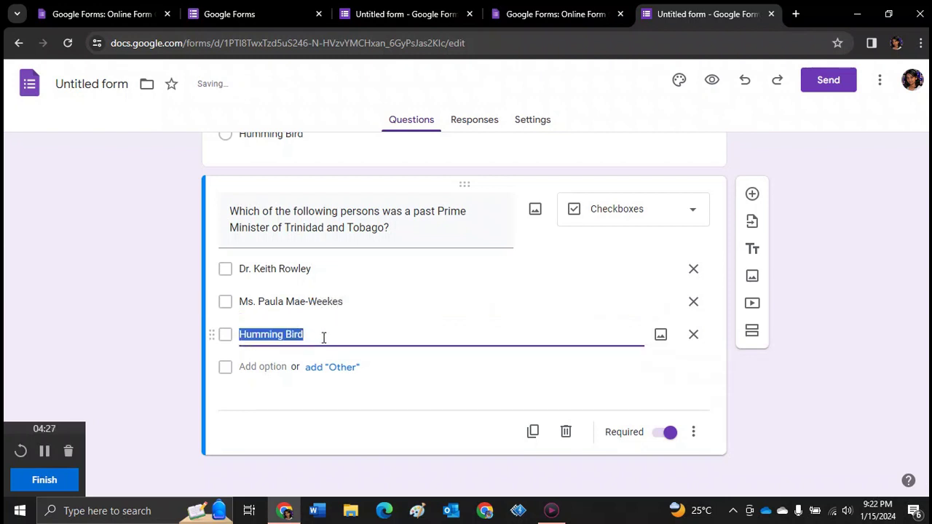
pyautogui.write('Mr. Ba')
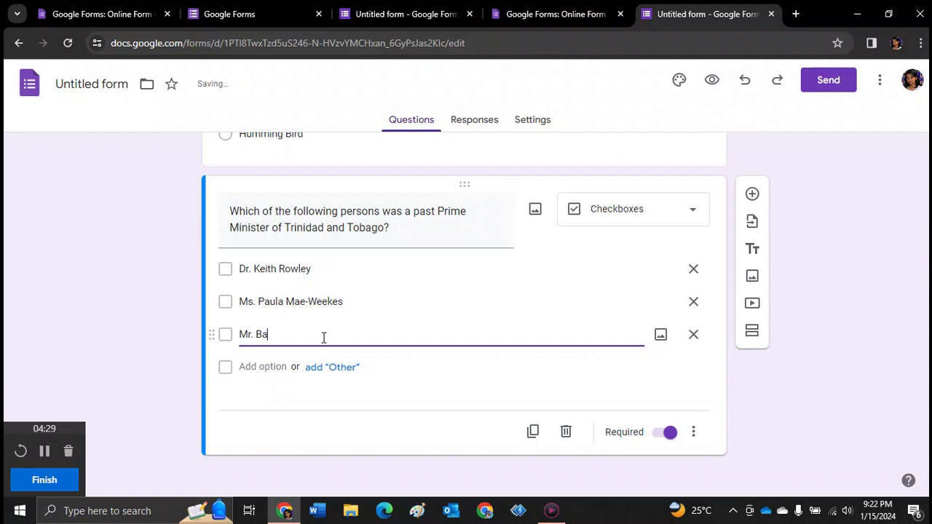
pyautogui.write('sdeo Pandey')
pyautogui.click(367, 373)
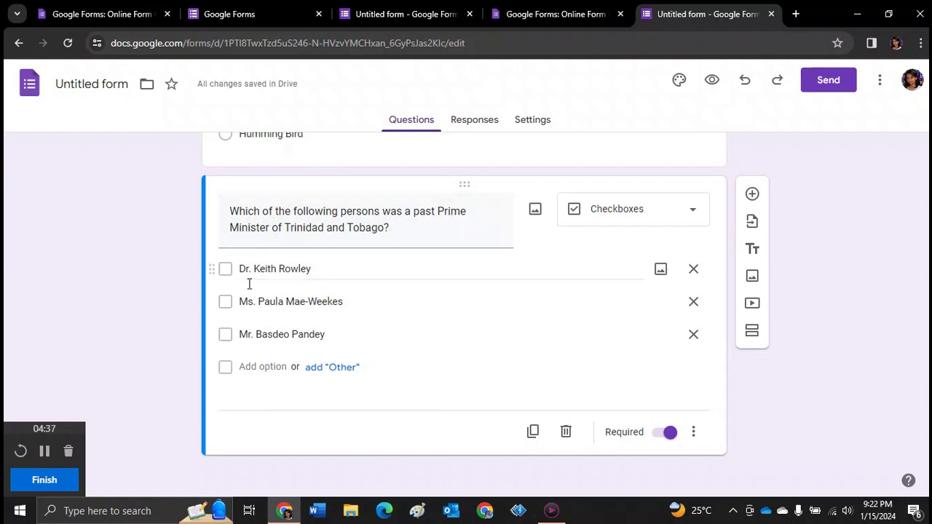
# - Add "Mr. Patrick Manning" as the fourth option of the Prime Minister question
pyautogui.click(275, 366)
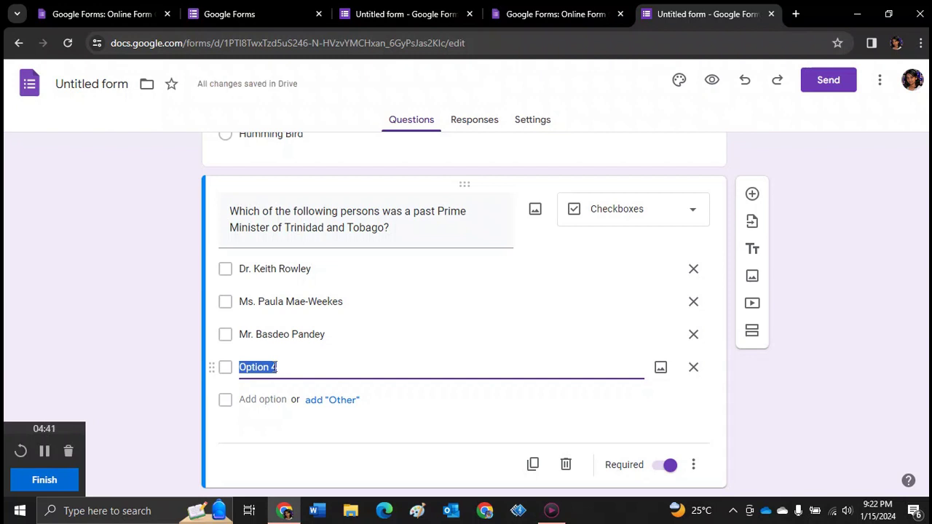
pyautogui.write('Mr')
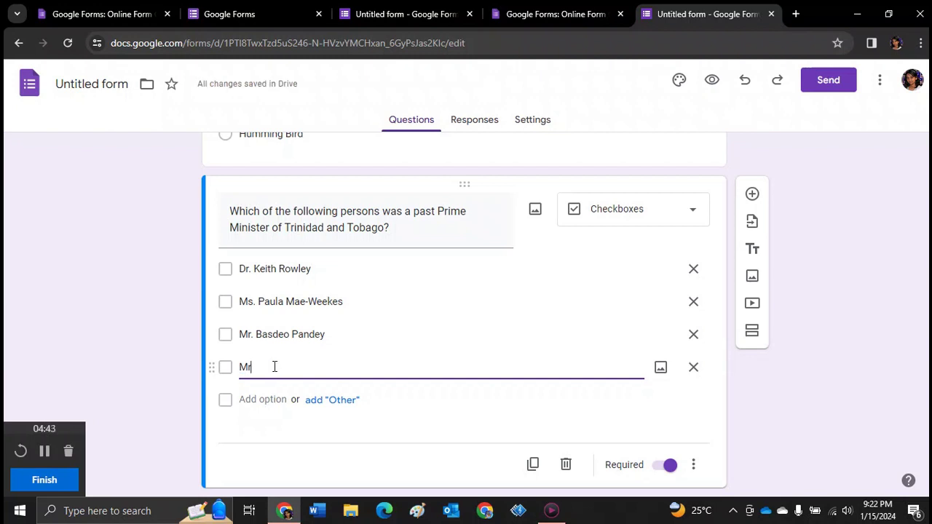
pyautogui.write('. Patrick Manning')
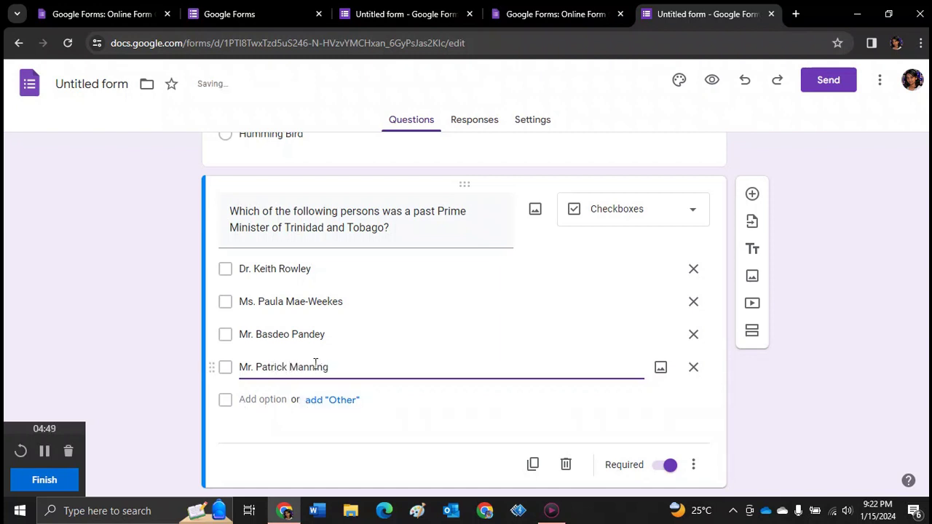
pyautogui.click(227, 340)
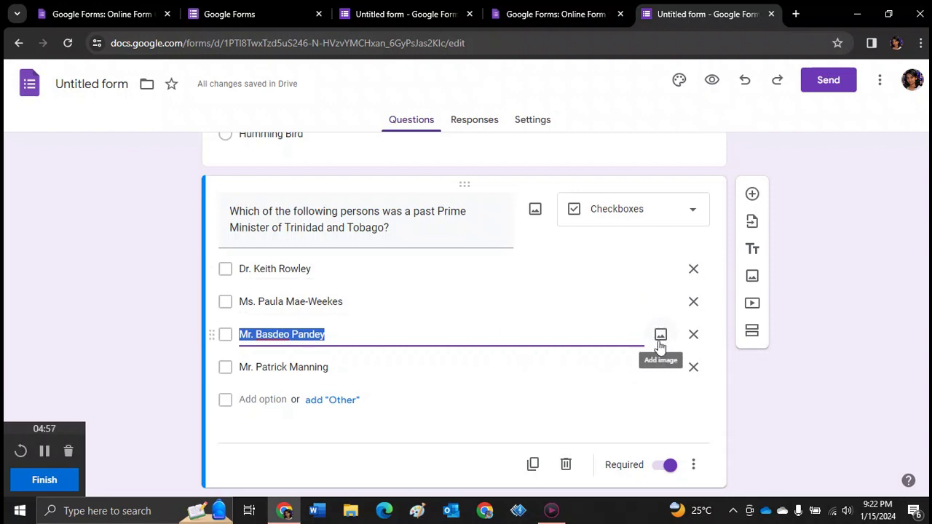
# - Duplicate the Prime Minister question and replace the copy's text with "What are some things that you can do at home to live a healthier lifestyle?"
pyautogui.scroll(-1, 640, 378)
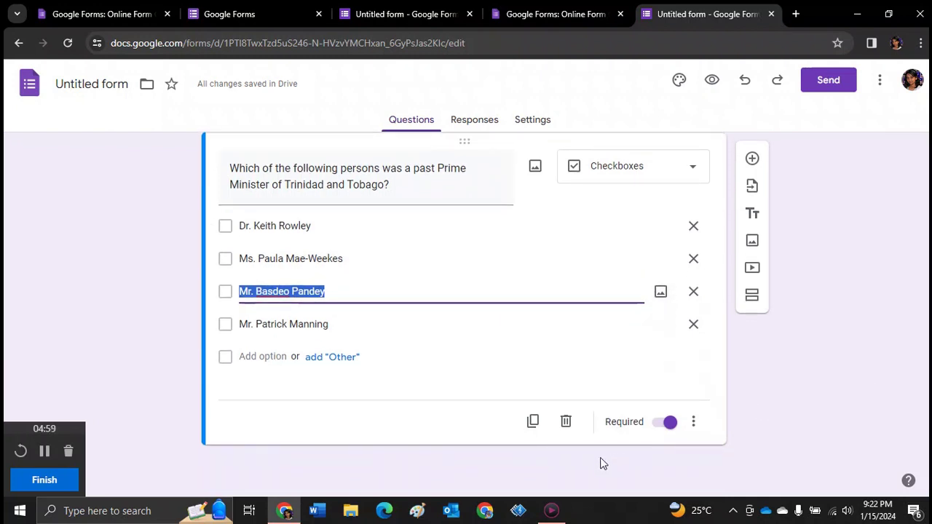
pyautogui.click(535, 426)
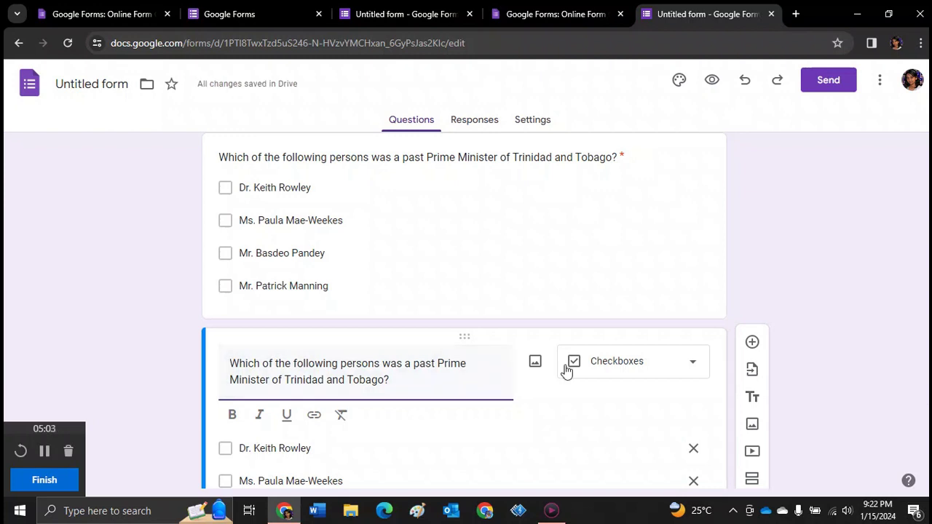
pyautogui.click(597, 369)
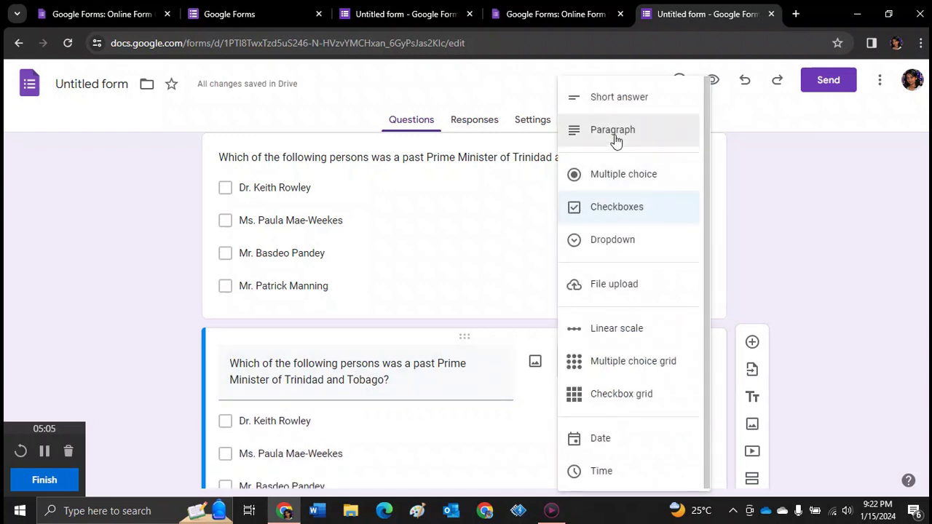
pyautogui.click(412, 391)
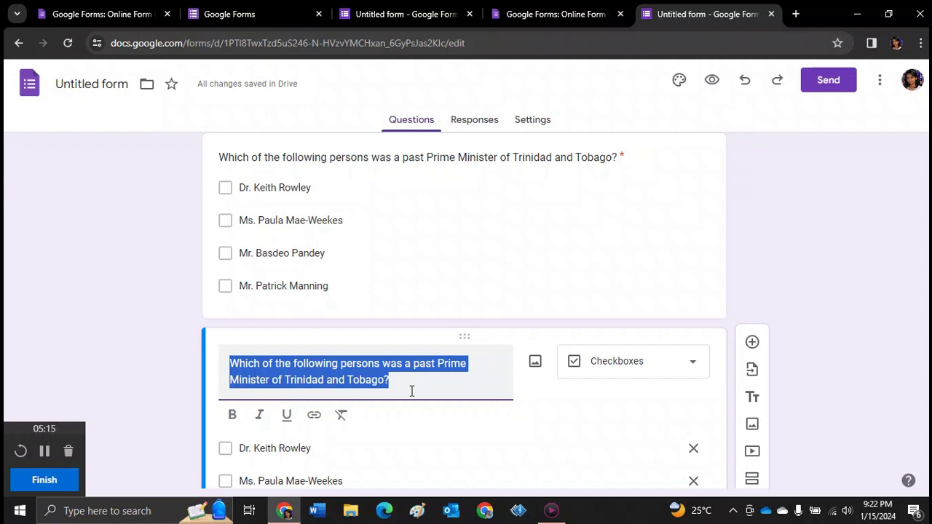
pyautogui.press('BackSpace')
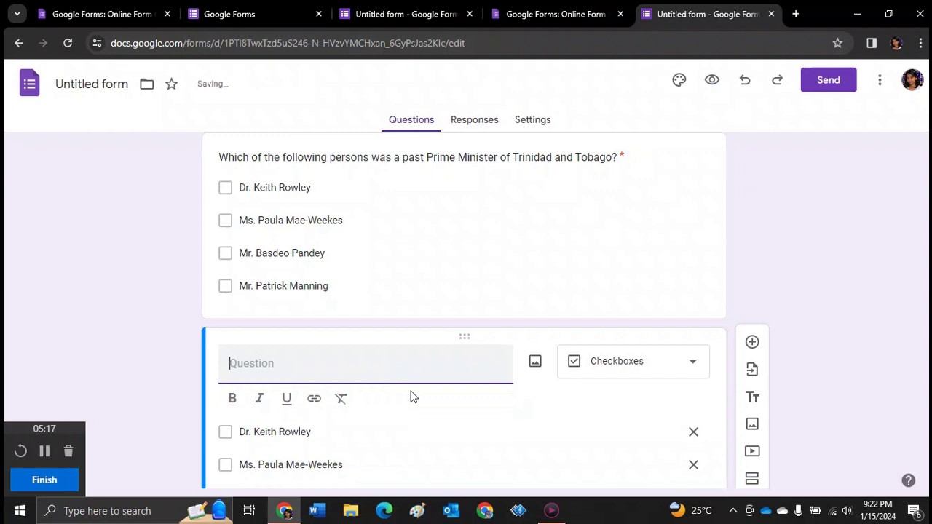
pyautogui.write('Wha')
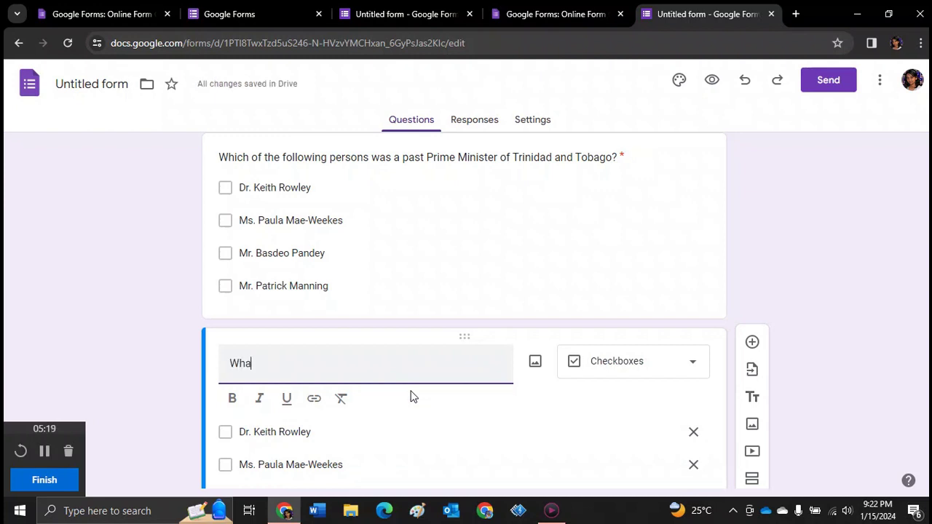
pyautogui.write('t are some way')
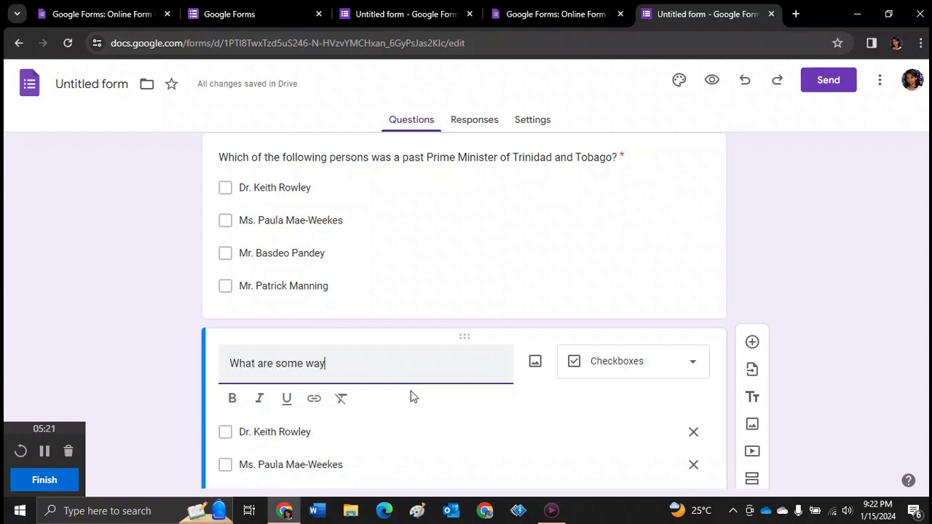
pyautogui.write('s that')
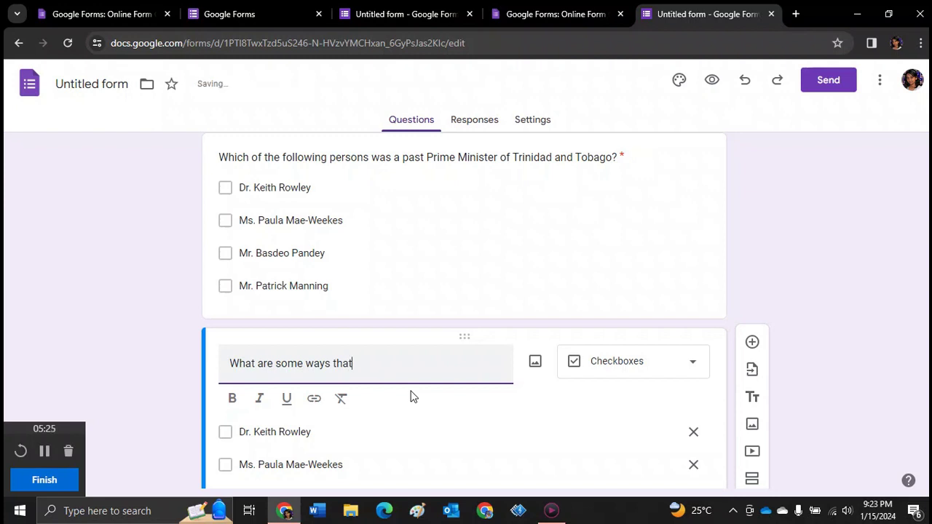
pyautogui.press('BackSpace')
pyautogui.press('BackSpace')
pyautogui.press('BackSpace')
pyautogui.press('BackSpace')
pyautogui.press('BackSpace')
pyautogui.press('BackSpace')
pyautogui.press('BackSpace')
pyautogui.press('BackSpace')
pyautogui.press('BackSpace')
pyautogui.write('th')
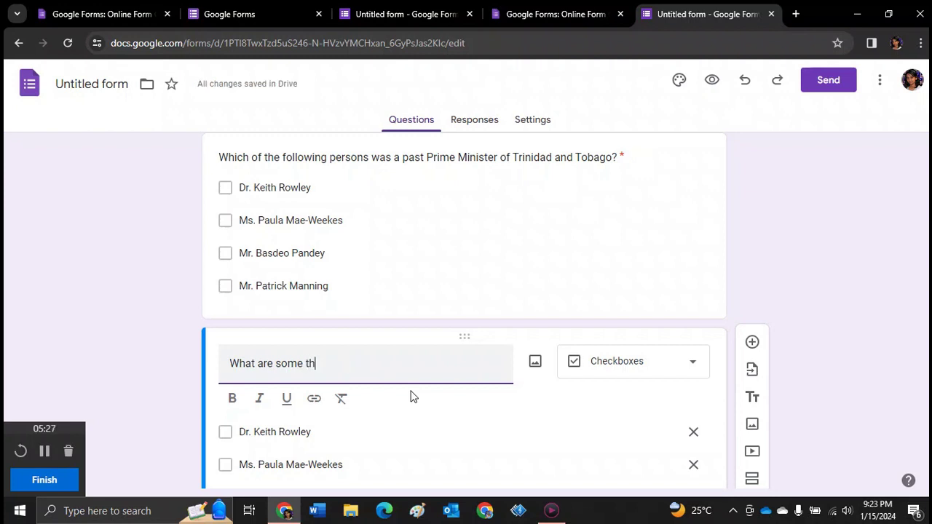
pyautogui.write('ings that you can do at ')
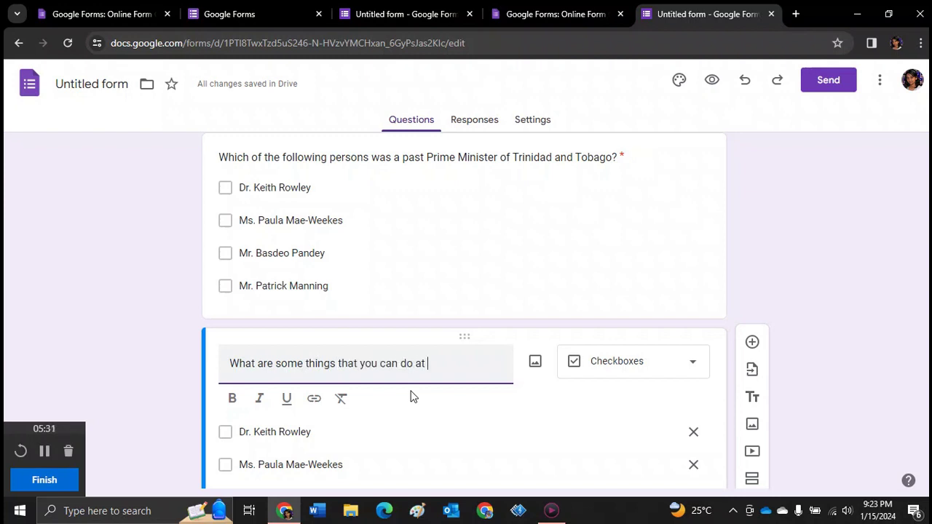
pyautogui.write('home to live a healthier ')
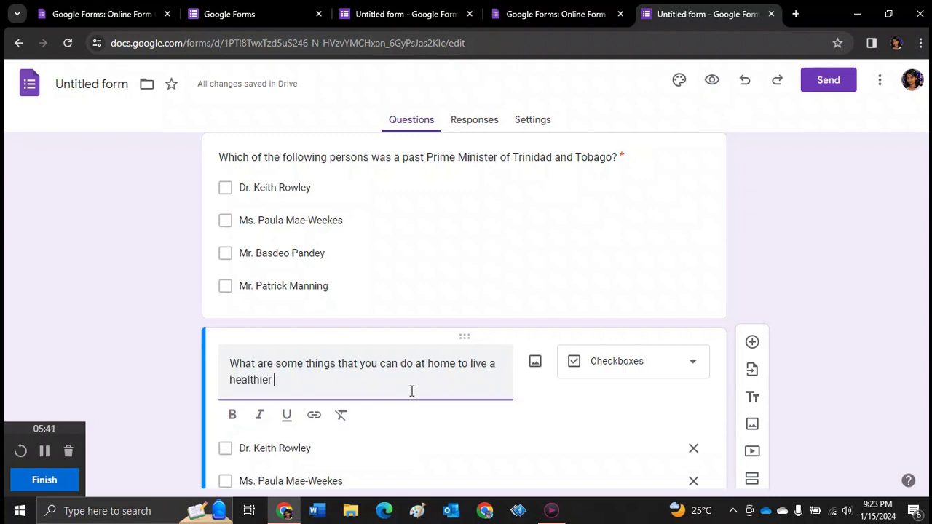
pyautogui.write('lifestyle?')
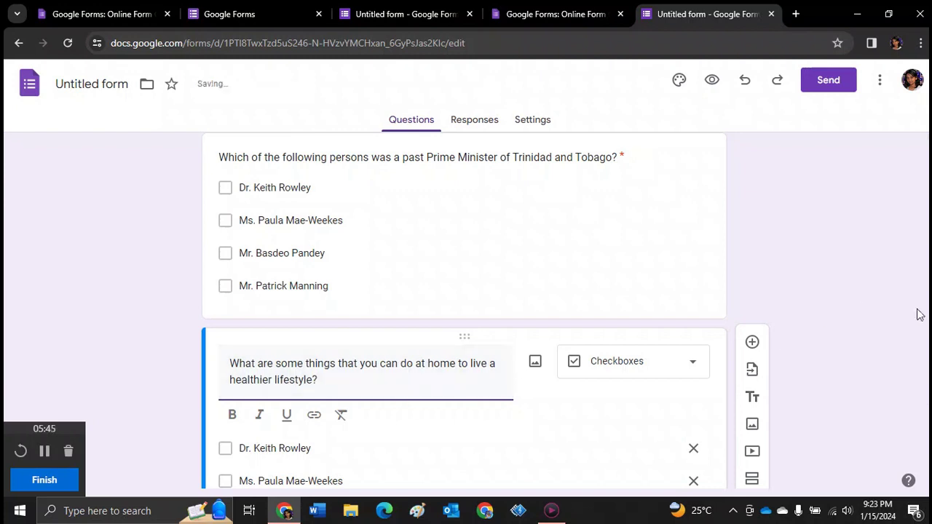
# - Change the healthier lifestyle question from Checkboxes to the Paragraph type
pyautogui.scroll(-2, 723, 288)
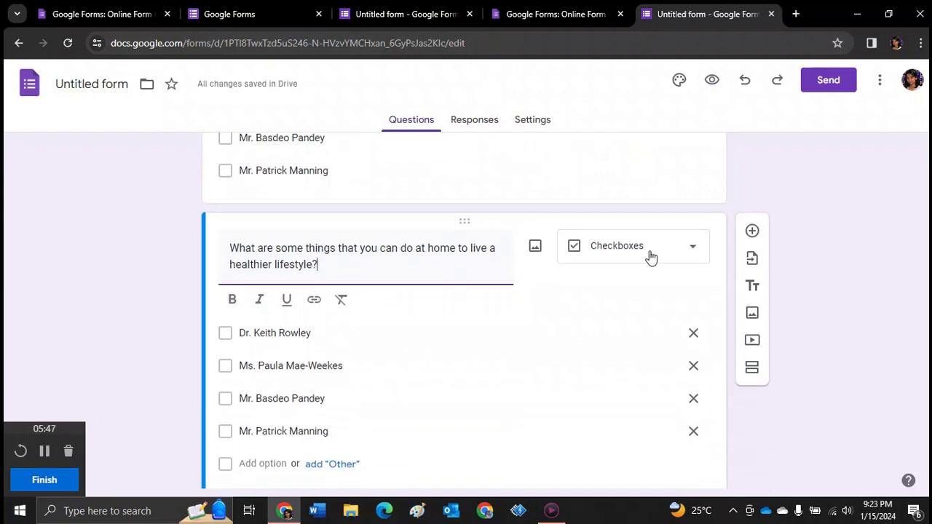
pyautogui.click(650, 258)
pyautogui.click(627, 129)
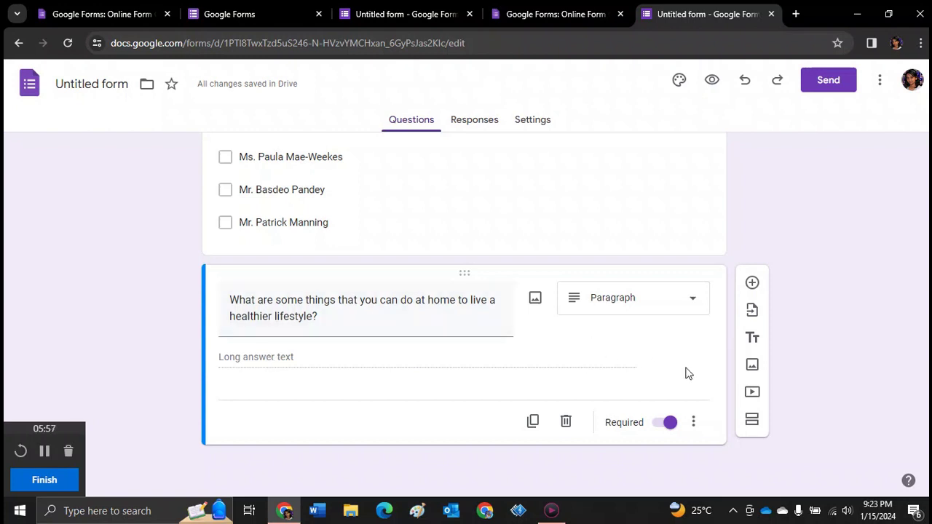
# - Duplicate the healthier lifestyle question and look through the question types available for the copy
pyautogui.click(534, 423)
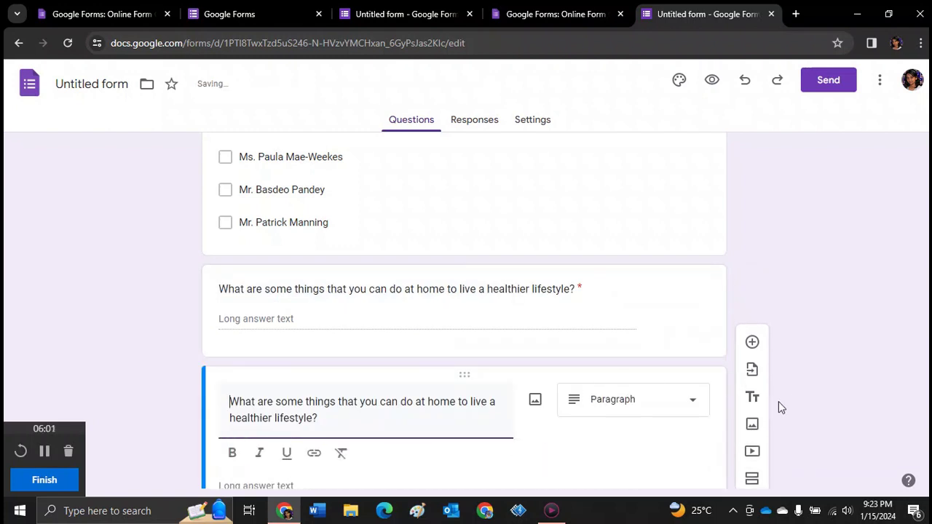
pyautogui.click(680, 409)
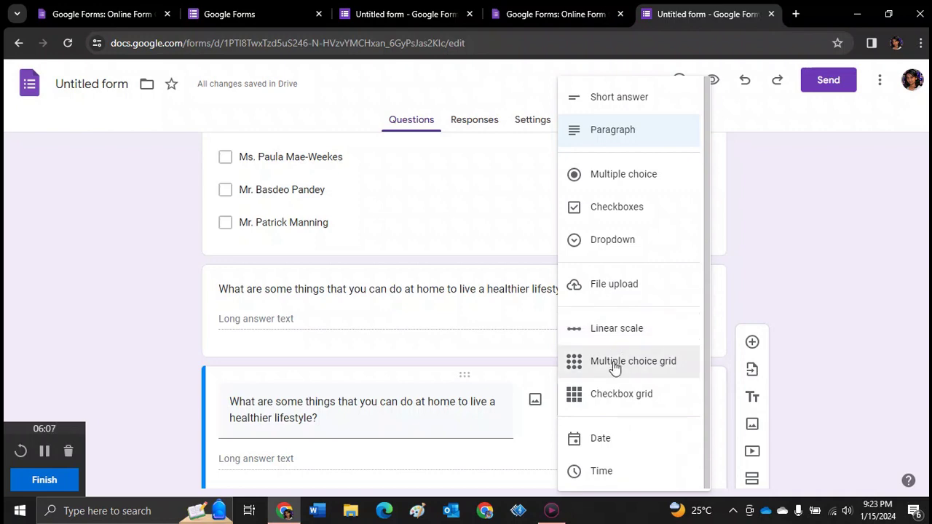
pyautogui.click(903, 357)
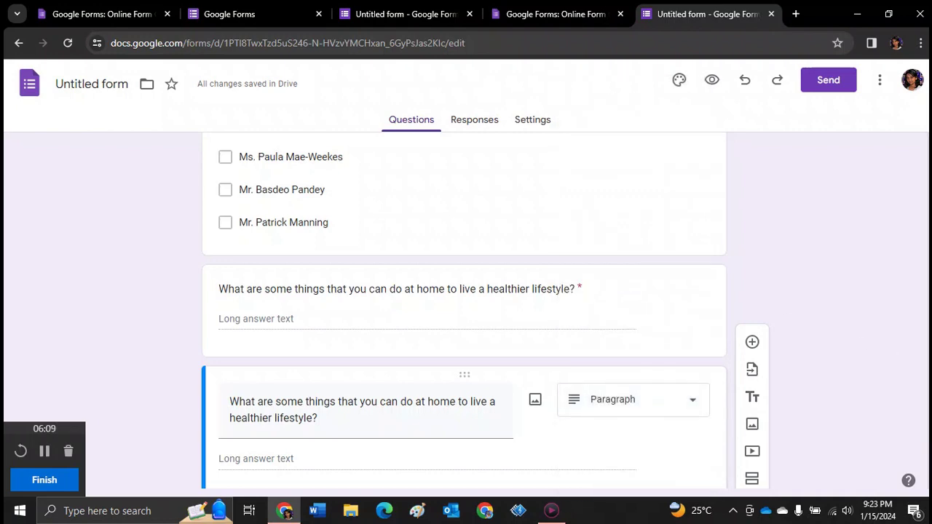
# - Open the form's sending options and choose to include the form in the email
pyautogui.scroll(10, 464, 312)
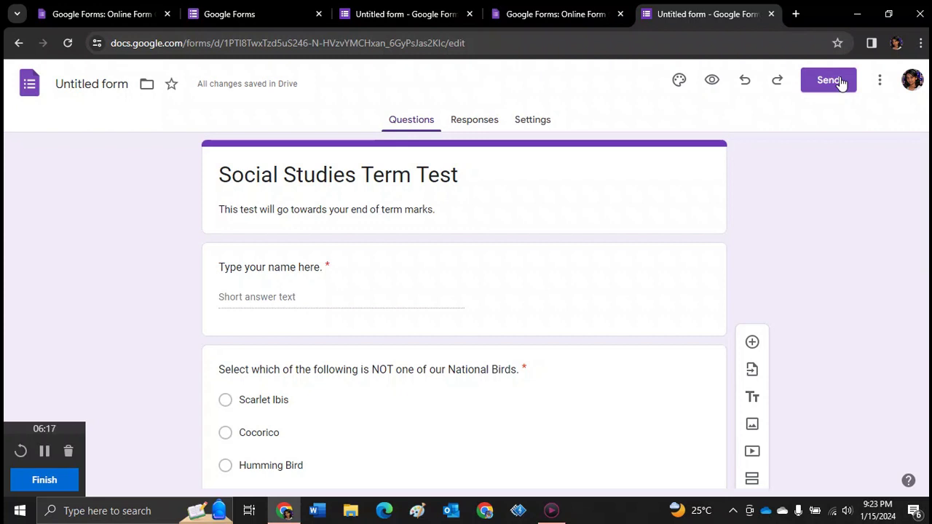
pyautogui.click(841, 82)
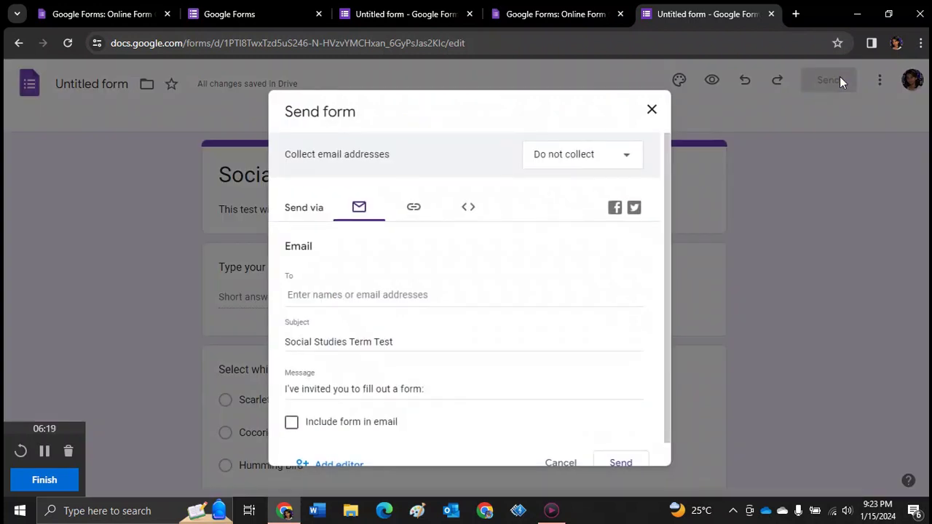
pyautogui.click(353, 296)
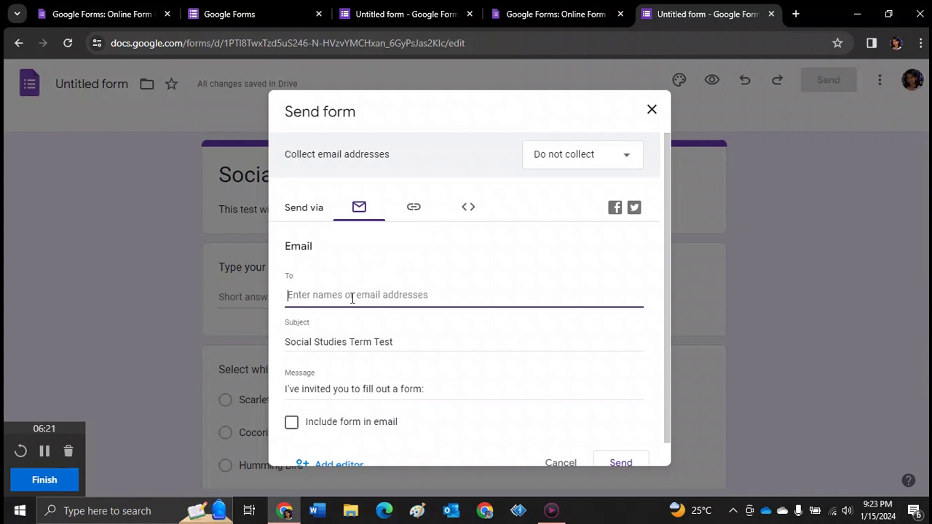
pyautogui.click(291, 428)
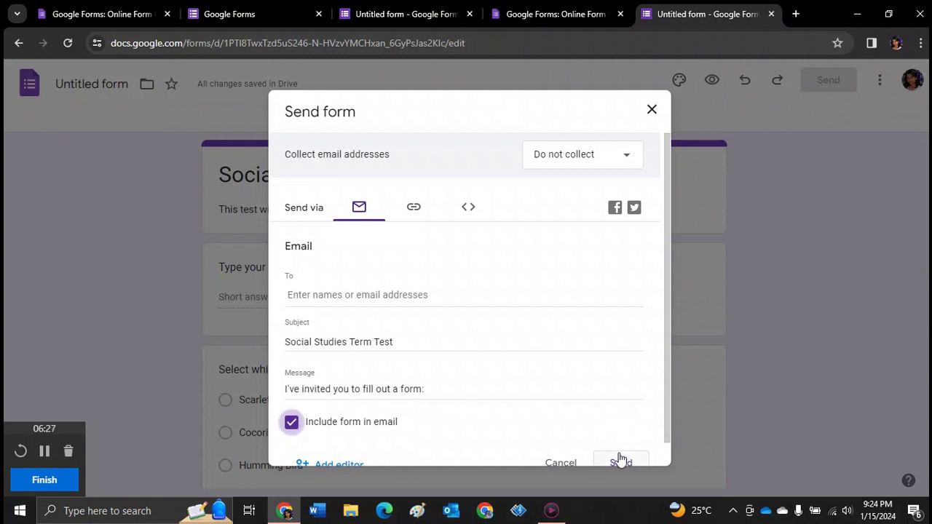
# - Switch to sharing the form by link, shorten the URL and copy it
pyautogui.click(411, 207)
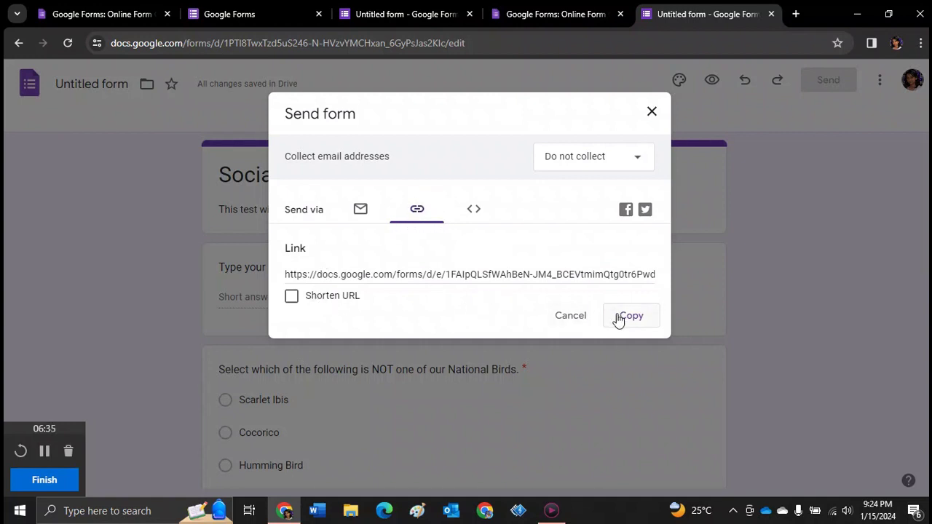
pyautogui.click(292, 296)
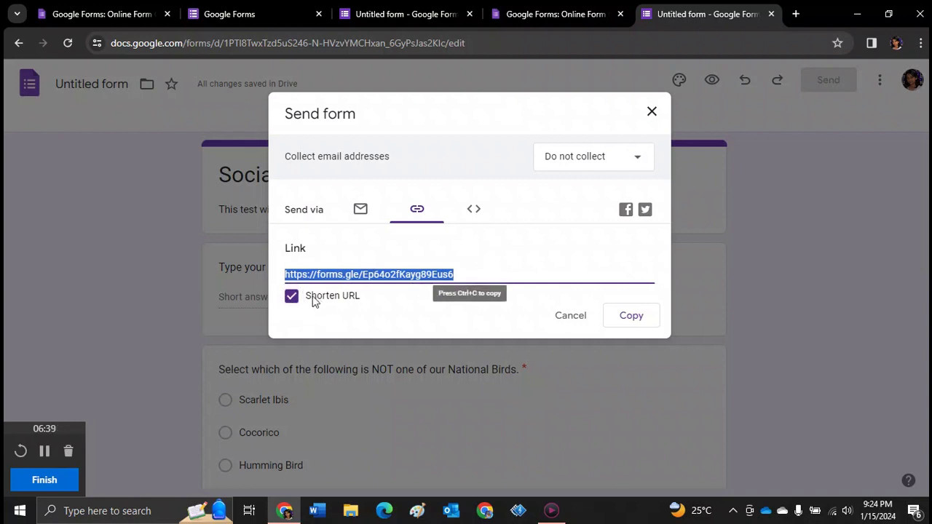
pyautogui.click(632, 326)
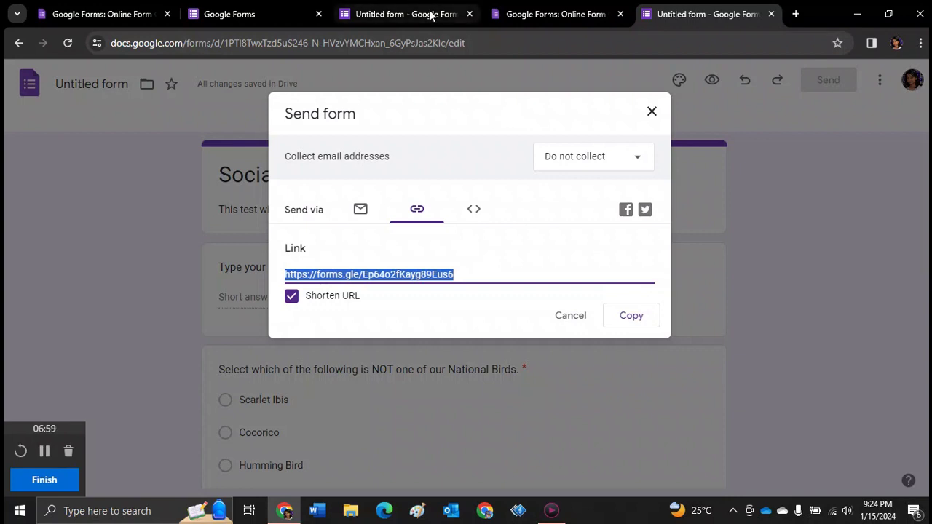
# - Return to the Google Forms home page and open the recent form "Comprehension Graphic"
pyautogui.click(408, 15)
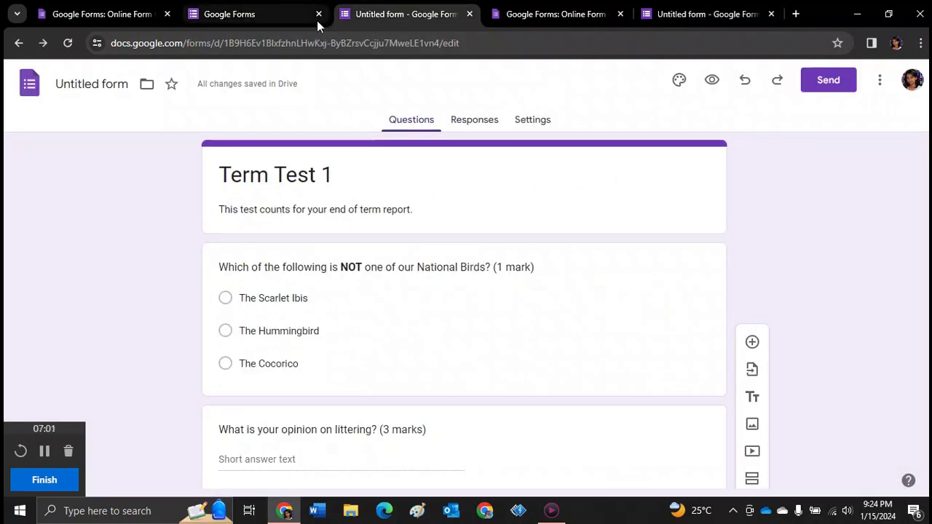
pyautogui.moveTo(277, 16)
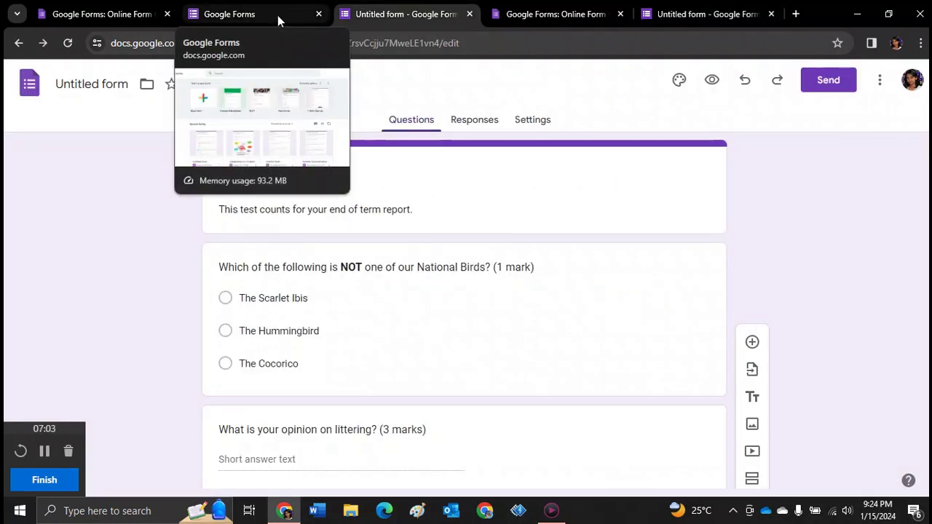
pyautogui.moveTo(559, 17)
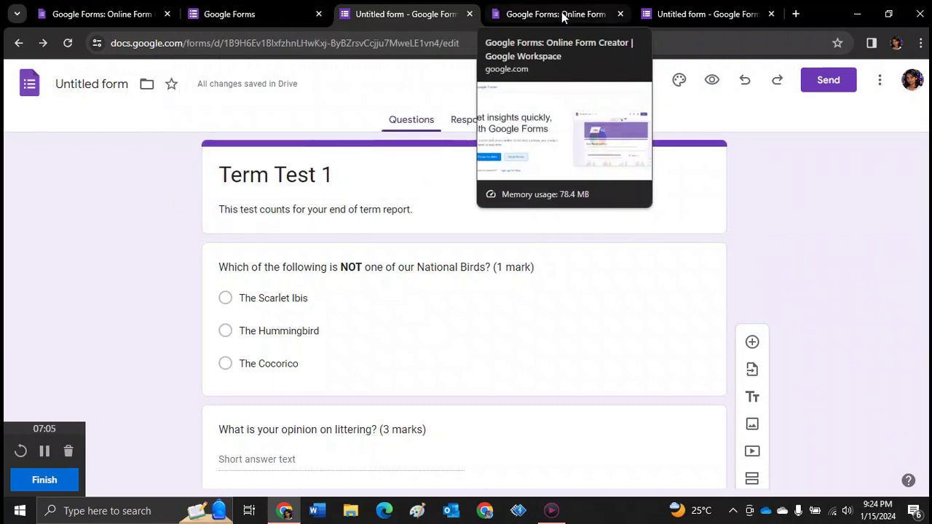
pyautogui.click(670, 13)
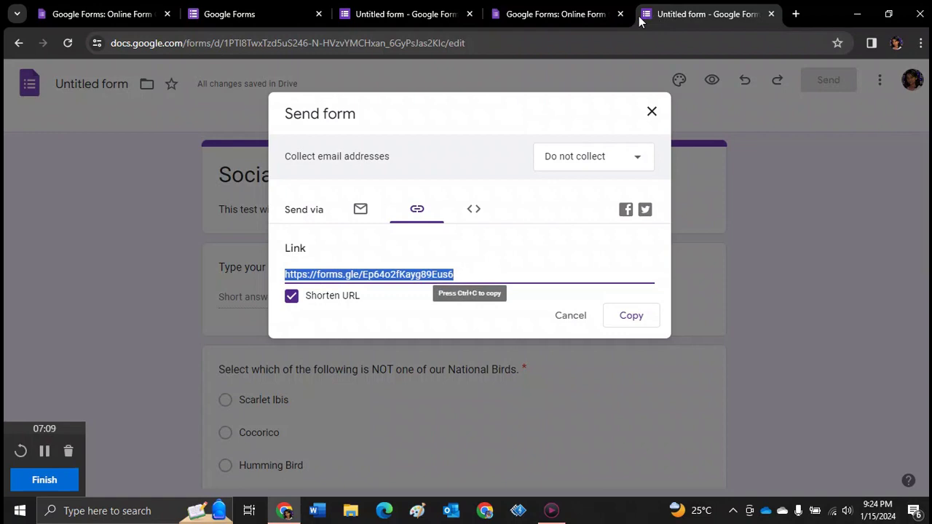
pyautogui.click(560, 16)
pyautogui.click(233, 16)
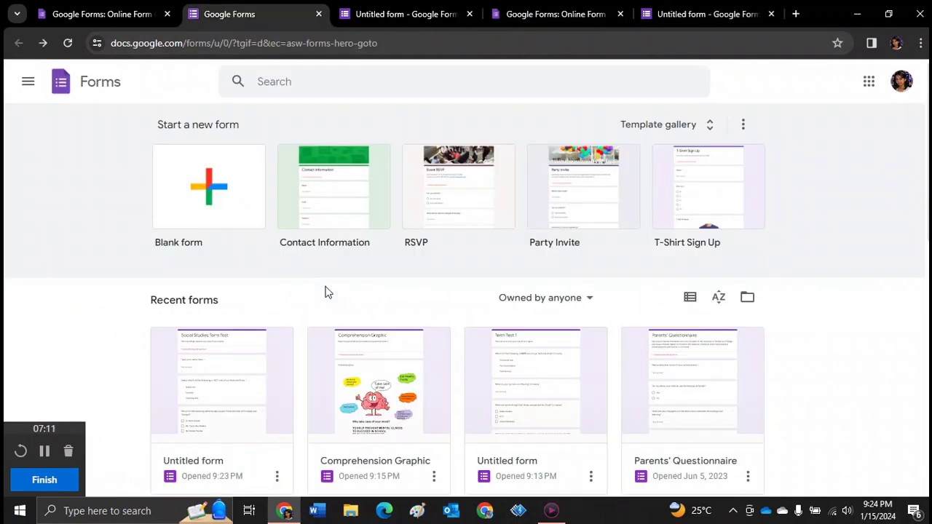
pyautogui.click(346, 362)
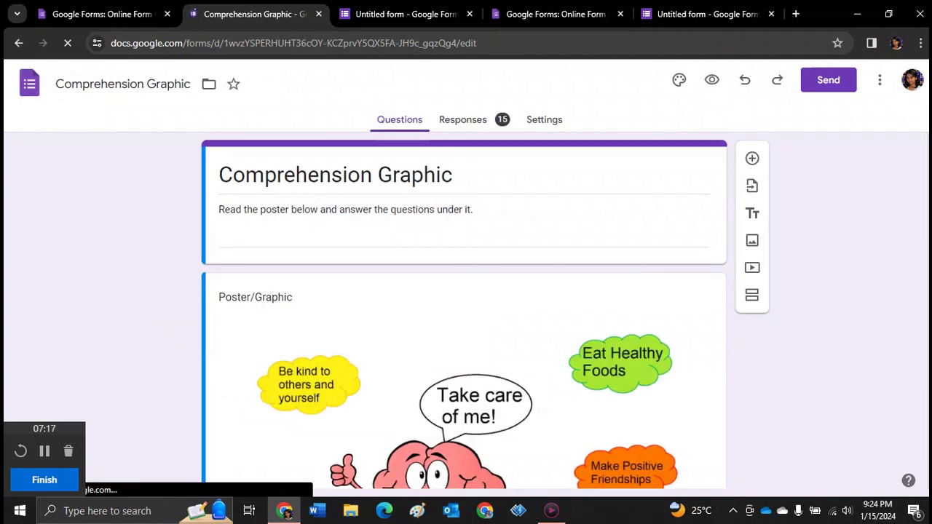
# - Examine the poster and the questions below it in the Comprehension Graphic form
pyautogui.scroll(-2, 463, 310)
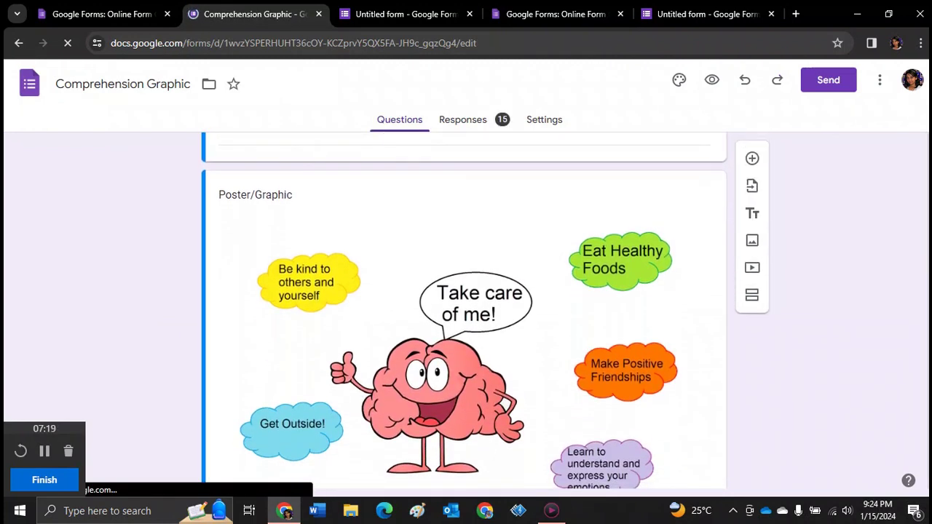
pyautogui.scroll(-2, 463, 310)
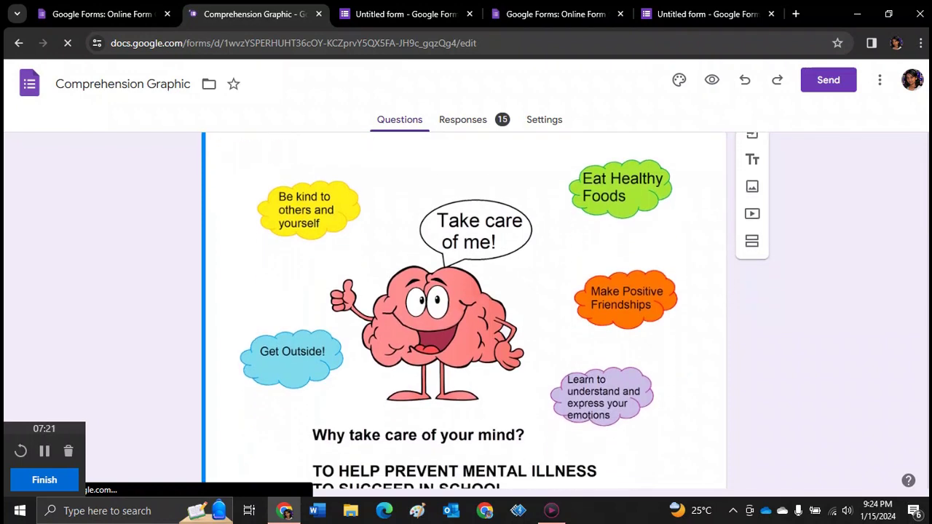
pyautogui.scroll(-3, 463, 310)
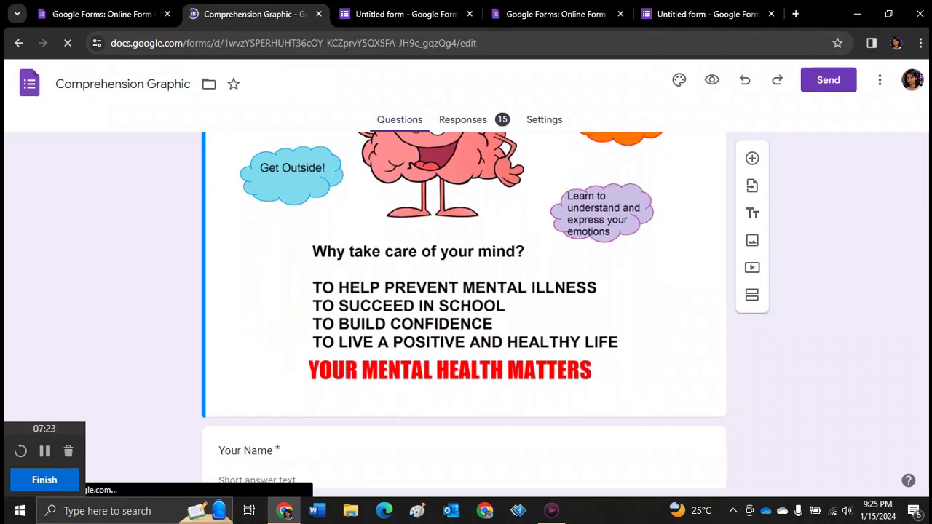
pyautogui.scroll(2, 464, 311)
pyautogui.scroll(-4, 463, 310)
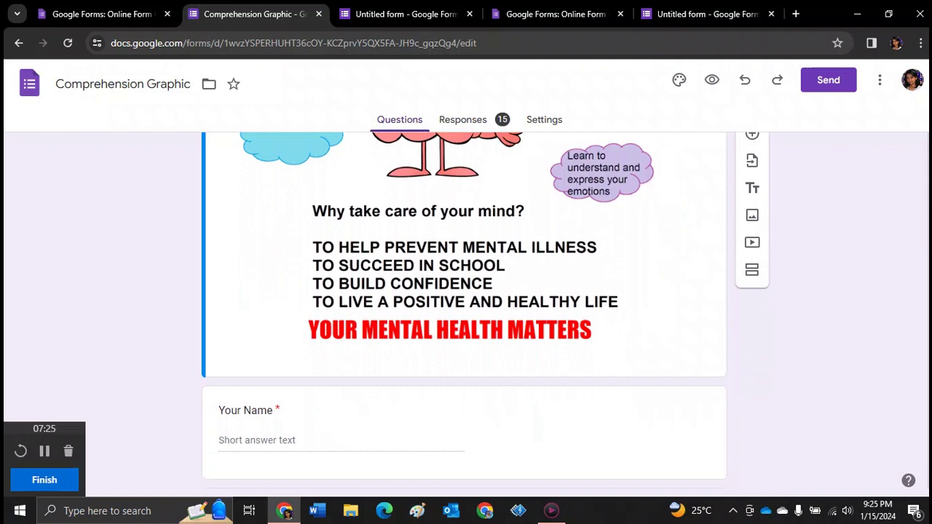
pyautogui.scroll(-2, 463, 310)
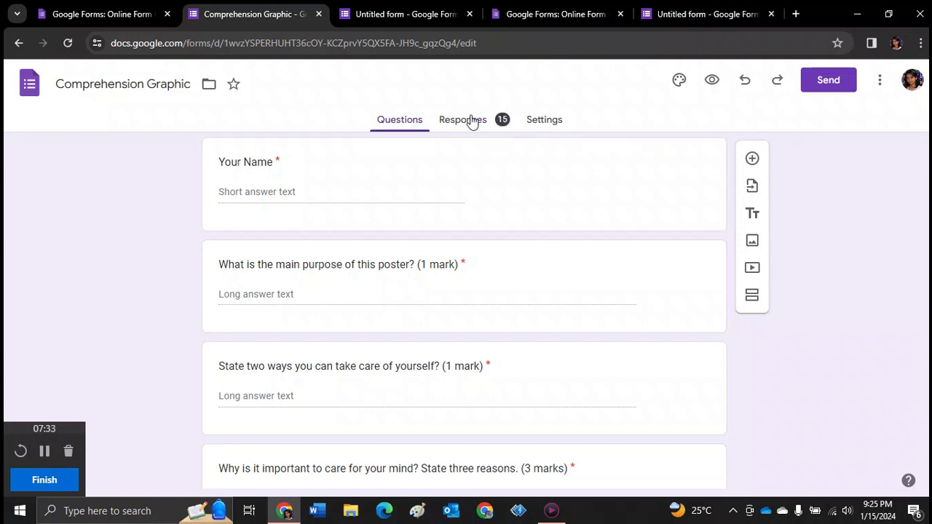
# - Open the responses to the Comprehension Graphic form and look through the summary of answers
pyautogui.click(471, 122)
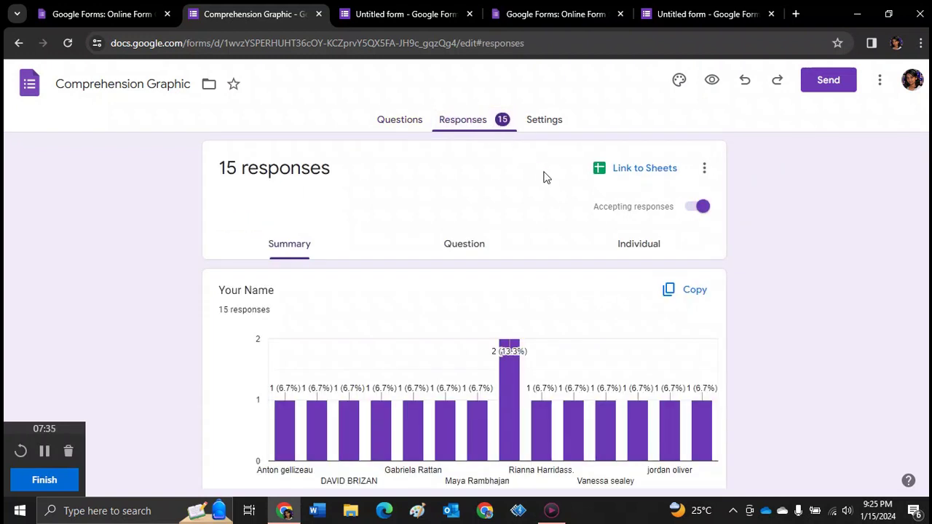
pyautogui.scroll(-6, 919, 220)
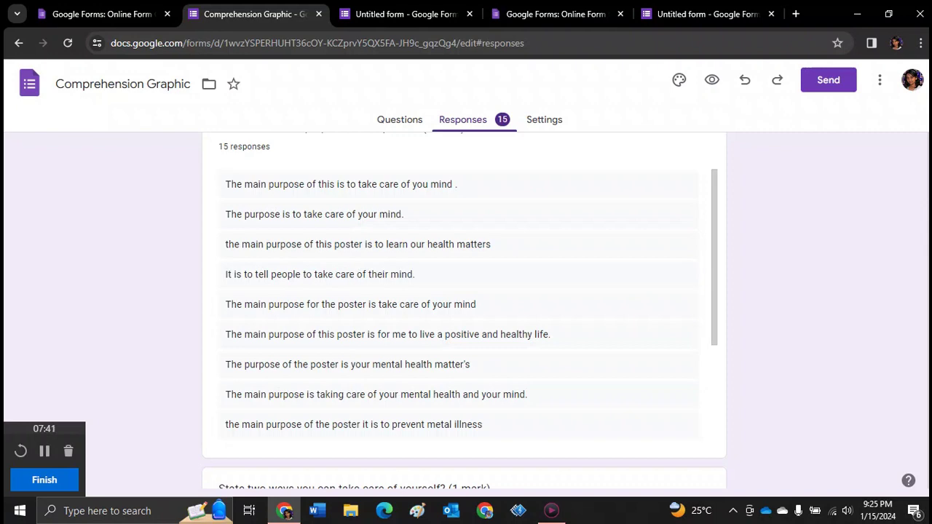
pyautogui.scroll(6, 502, 352)
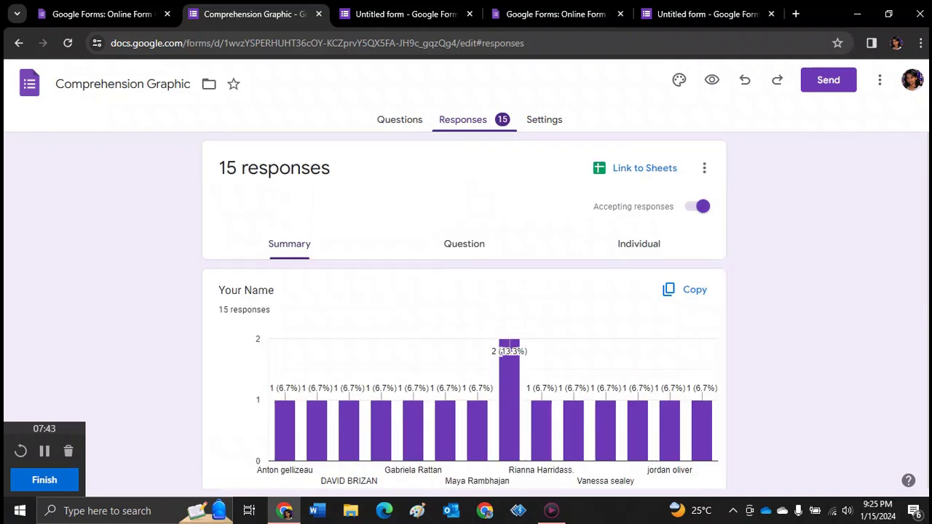
# - Switch to the individual responses and read through the first student's answers to the poster questions
pyautogui.click(620, 246)
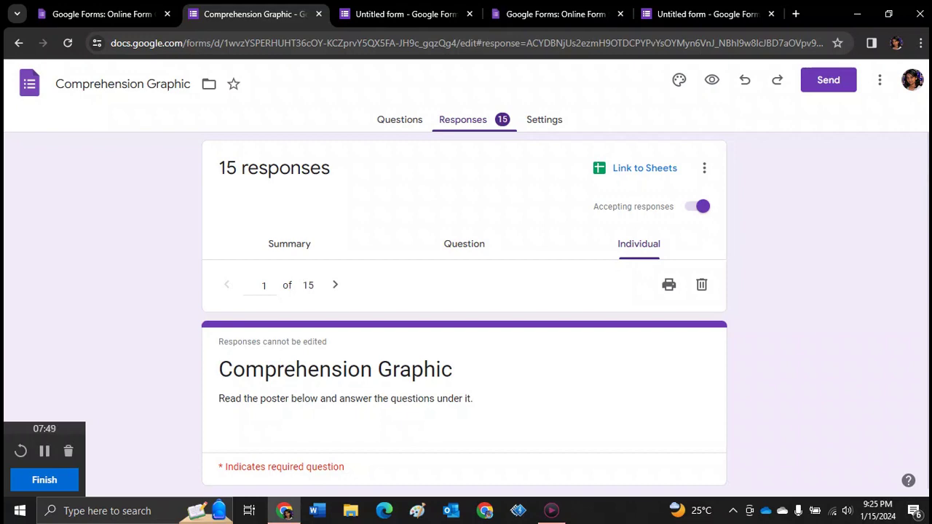
pyautogui.scroll(-6, 464, 311)
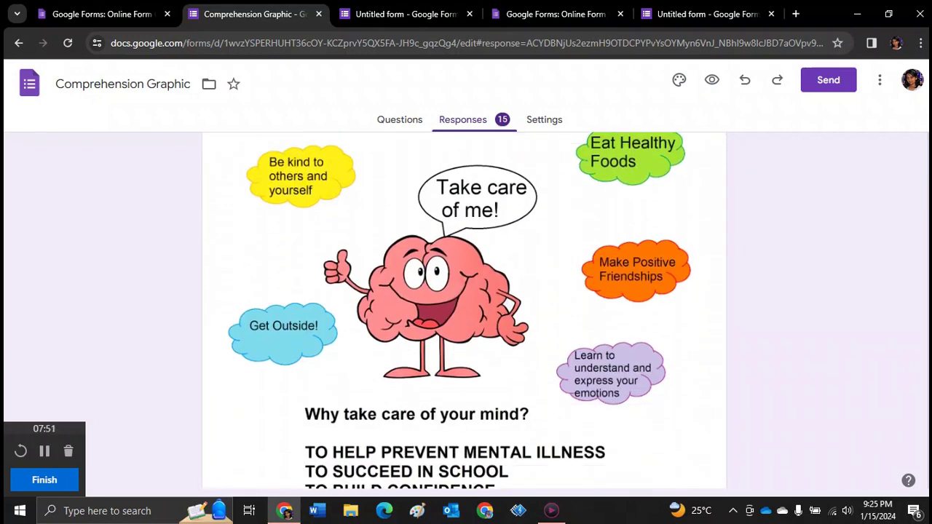
pyautogui.scroll(-10, 463, 311)
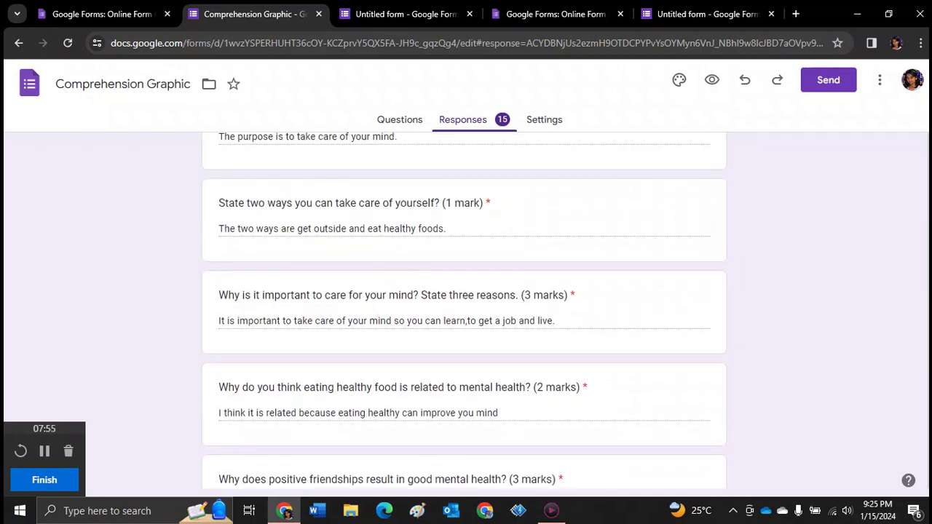
pyautogui.scroll(1, 463, 310)
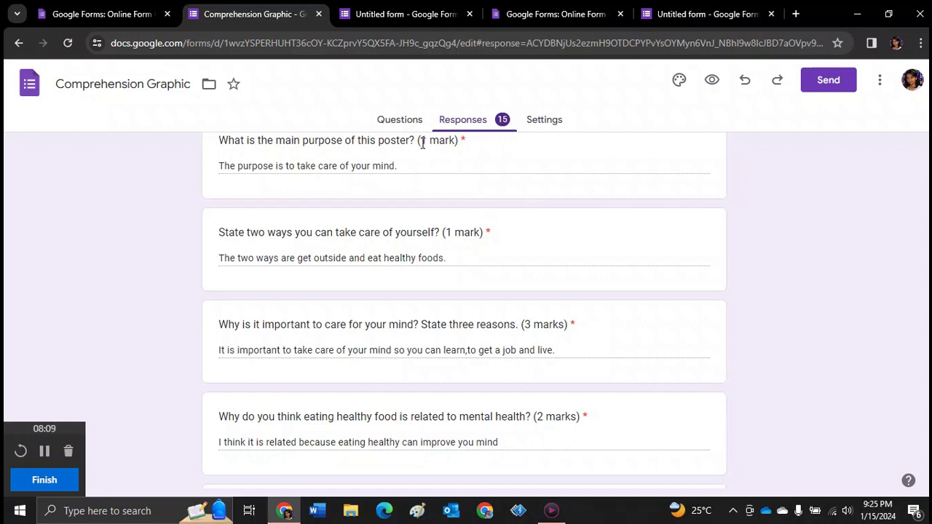
pyautogui.moveTo(420, 140); pyautogui.dragTo(441, 141)
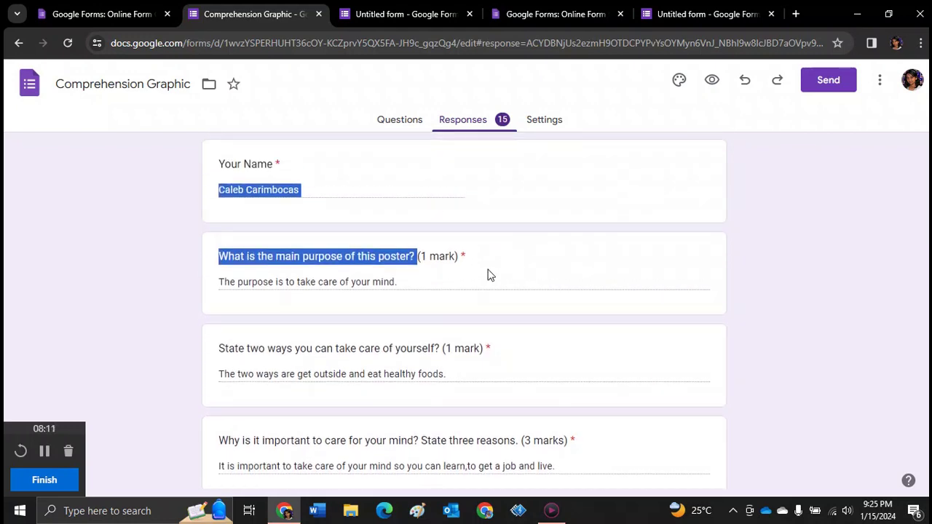
pyautogui.scroll(-2, 928, 361)
pyautogui.scroll(1, 927, 362)
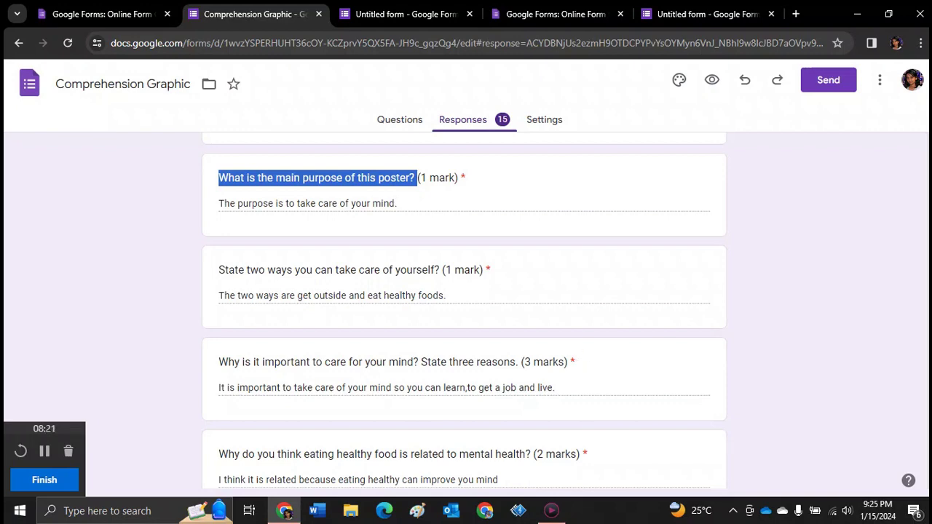
pyautogui.scroll(-3, 464, 306)
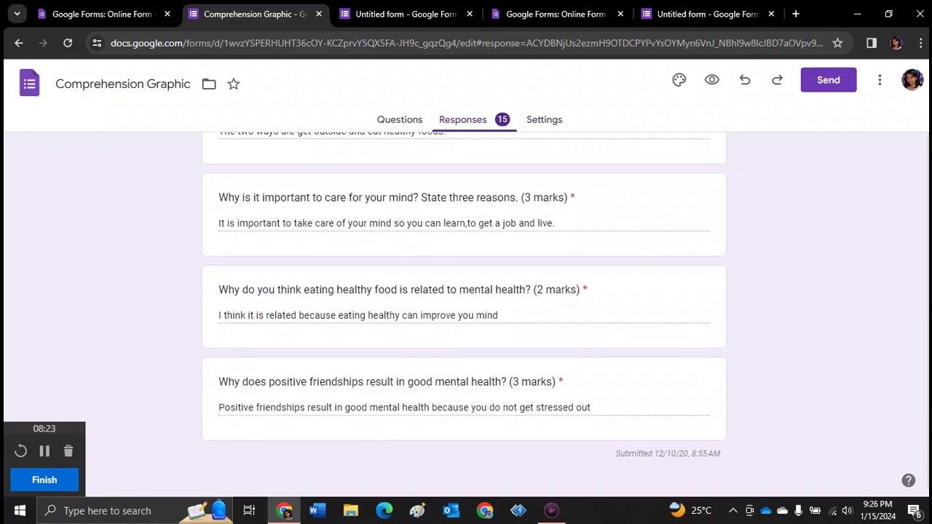